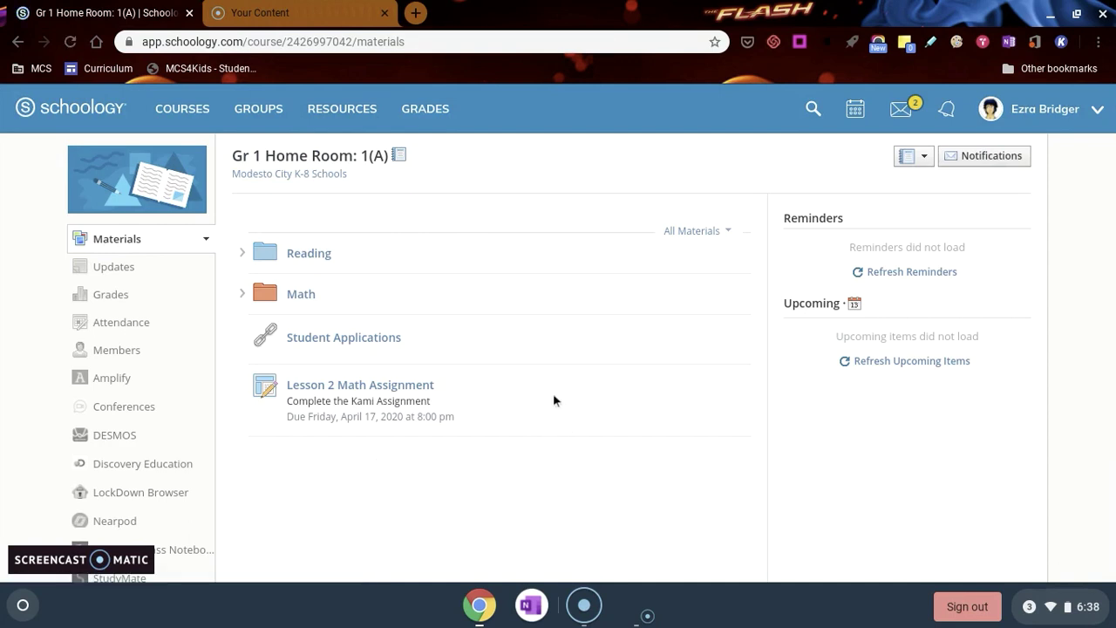
Open the Lesson 2 Math Assignment worksheet in Kami from Schoology Materials.
click(423, 388)
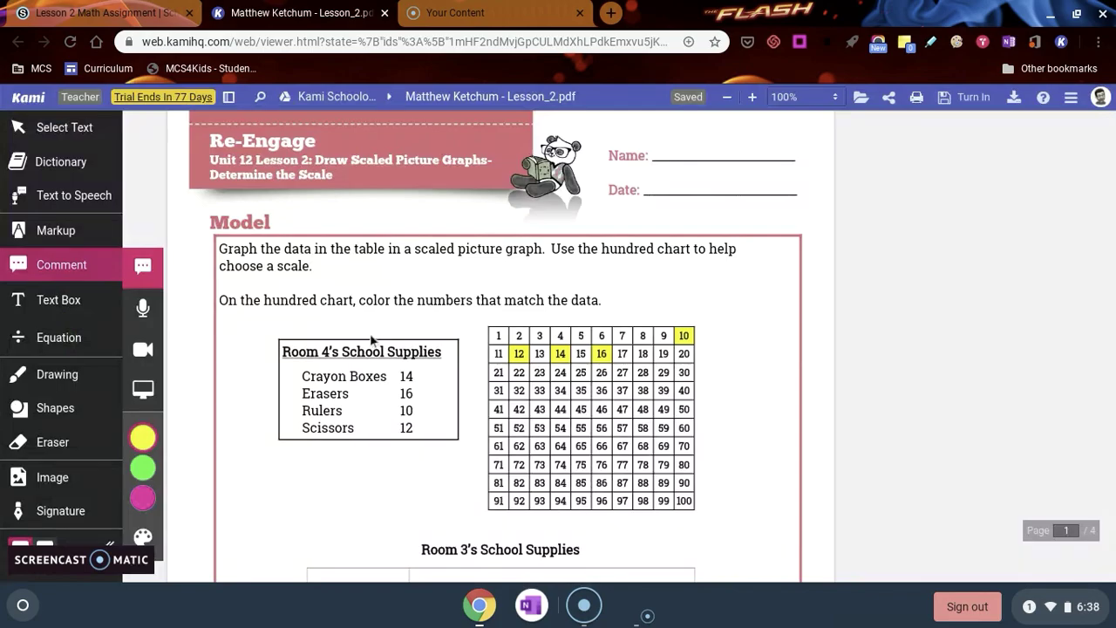
Set the Text Box tool to size 14 with blue text.
click(28, 307)
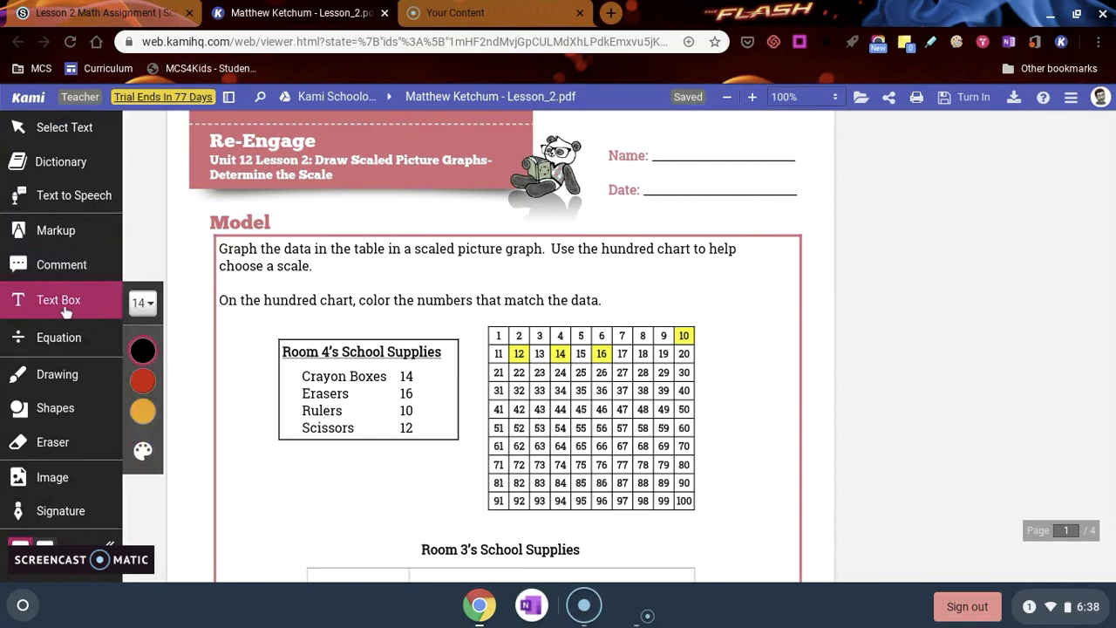
click(150, 305)
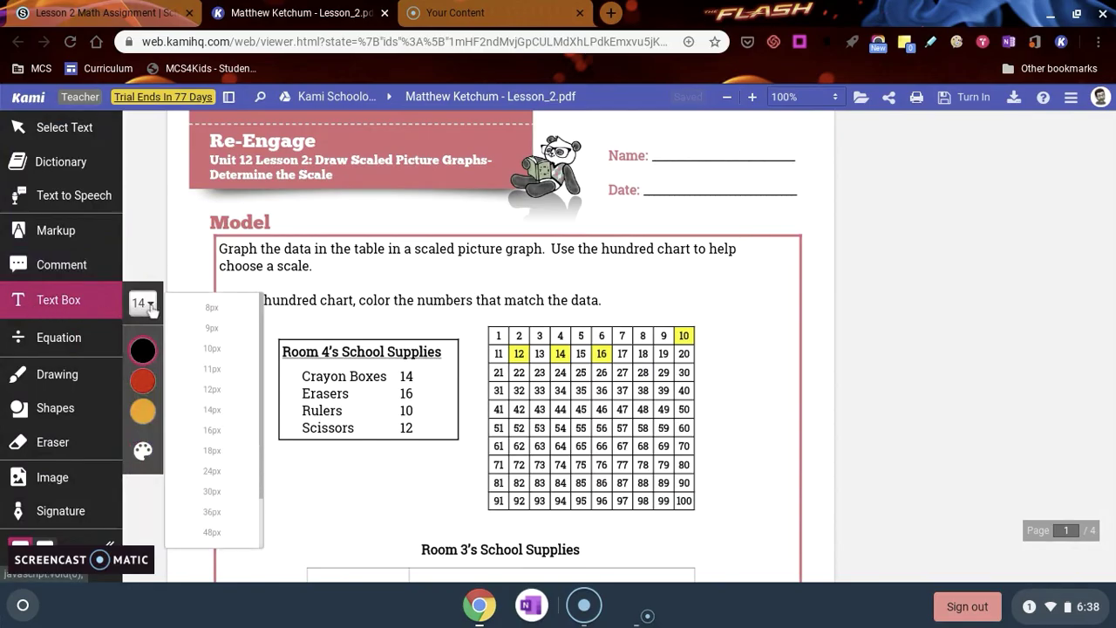
click(219, 410)
mouse_move(145, 406)
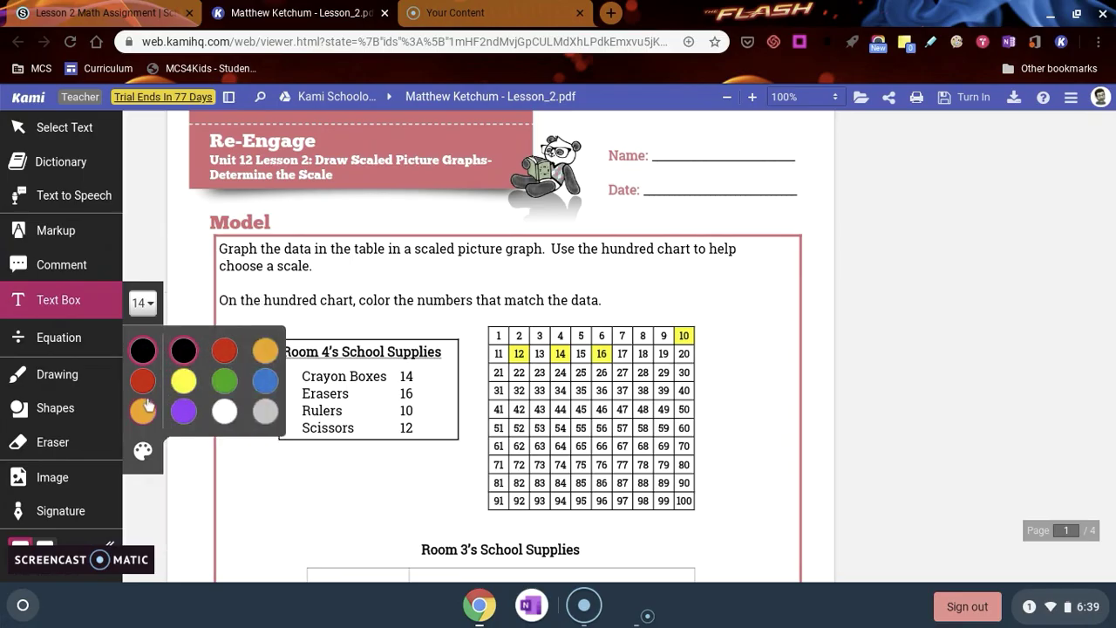
click(266, 382)
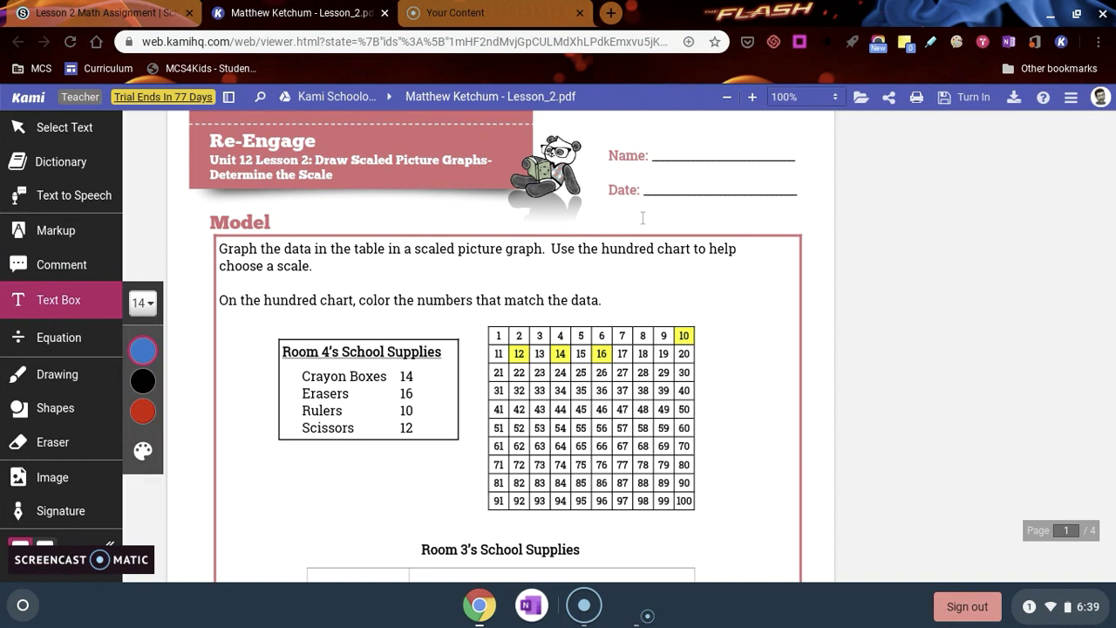
Type the student's first name on the Name line and 'April 2020' on the Date line.
click(660, 151)
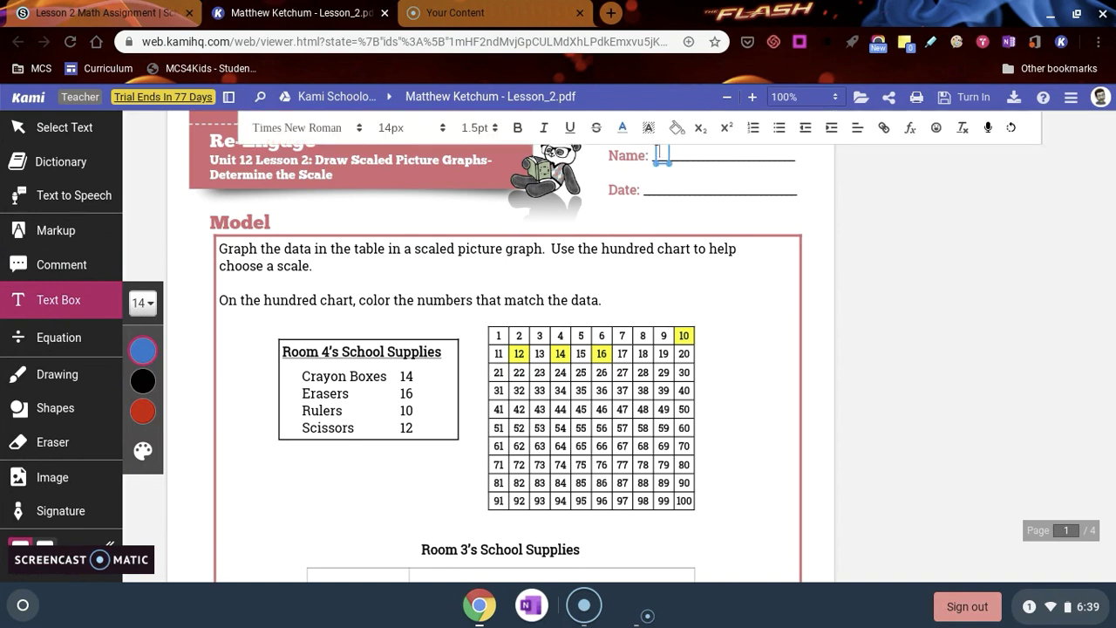
text(Ezra)
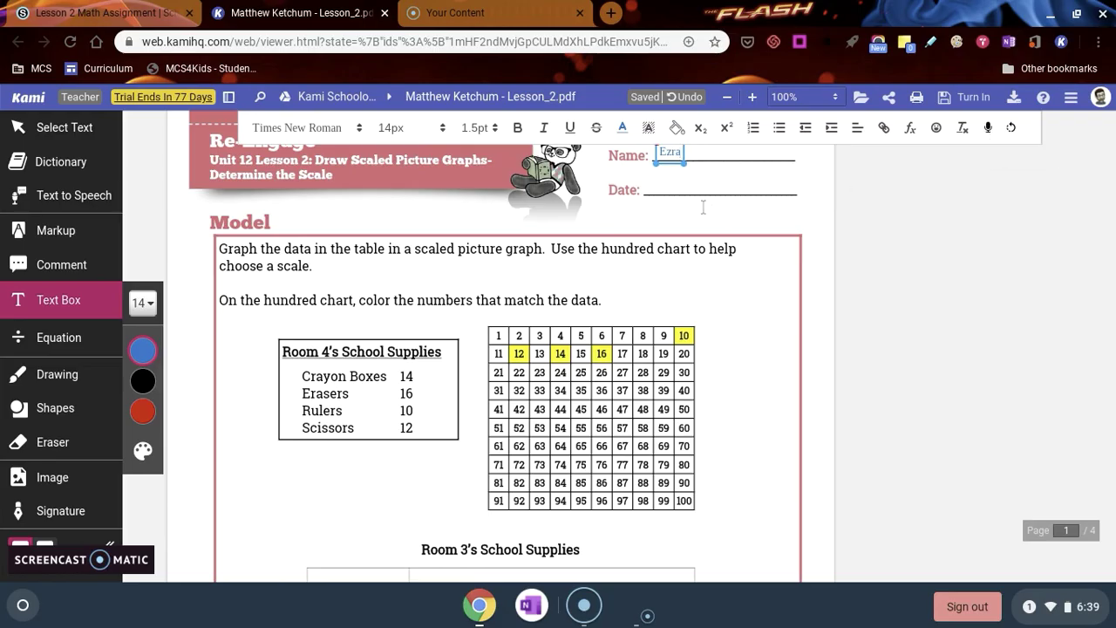
click(656, 182)
click(655, 184)
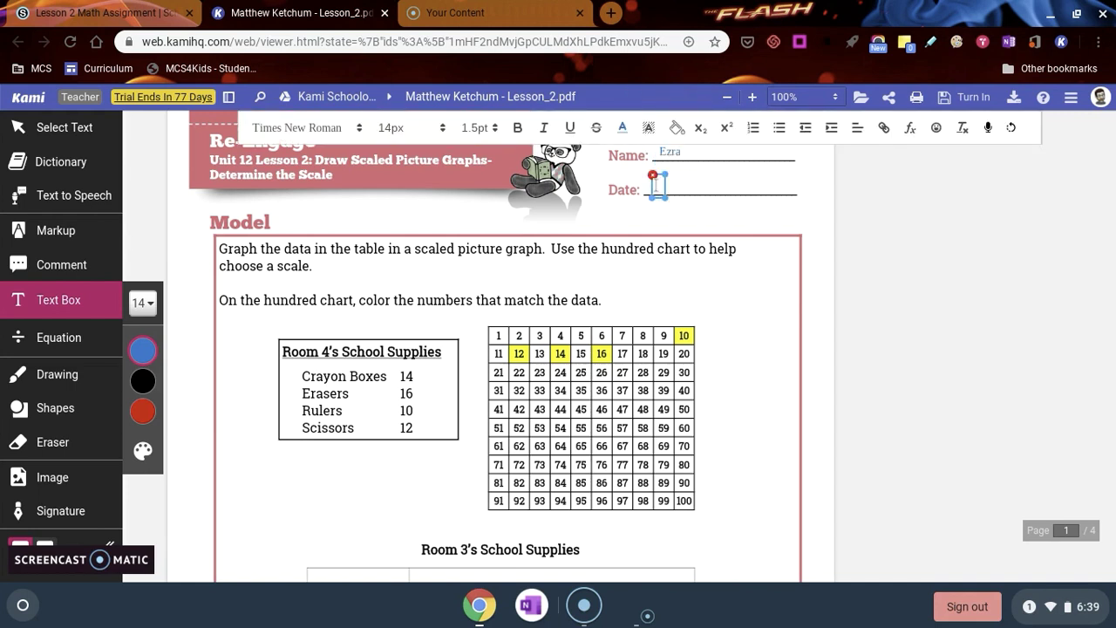
text(April 2020)
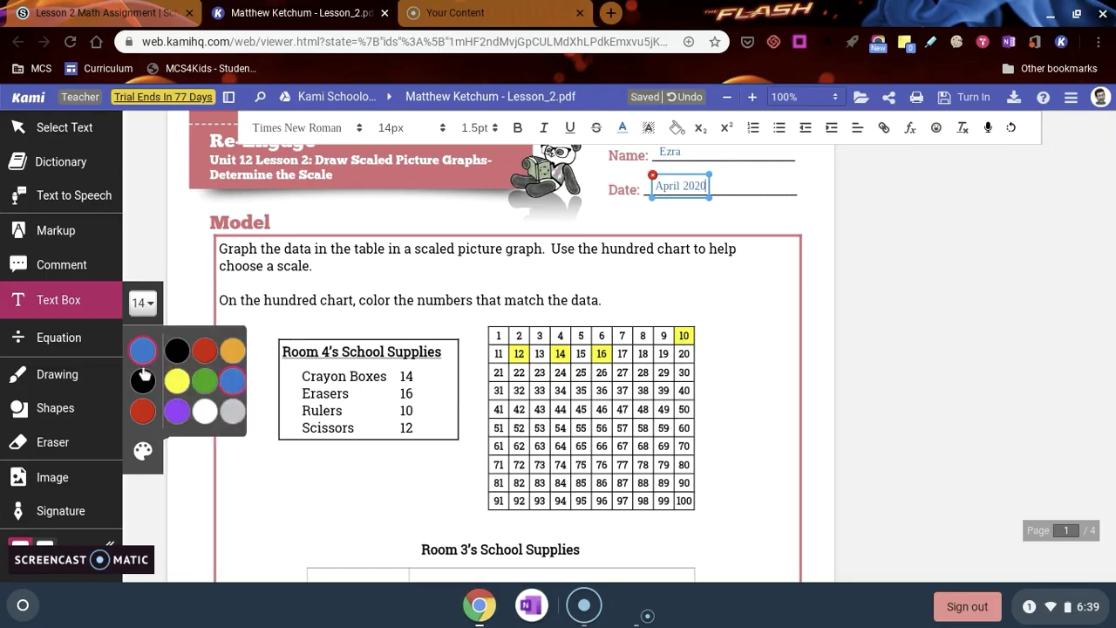
Set the Drawing tool to stroke thickness 6 in purple.
click(15, 377)
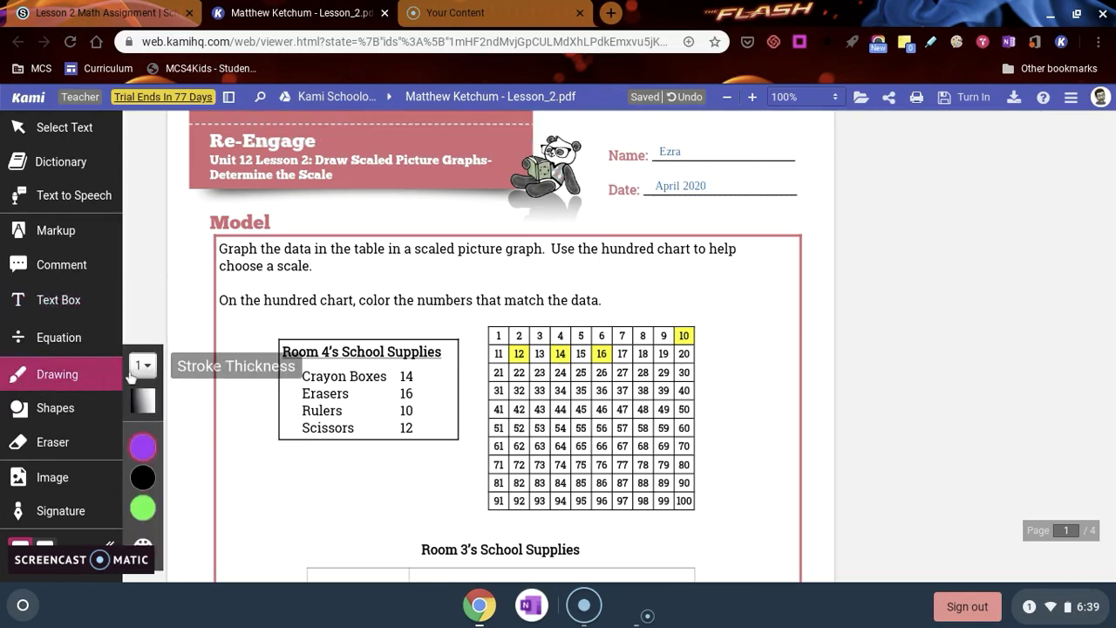
click(145, 367)
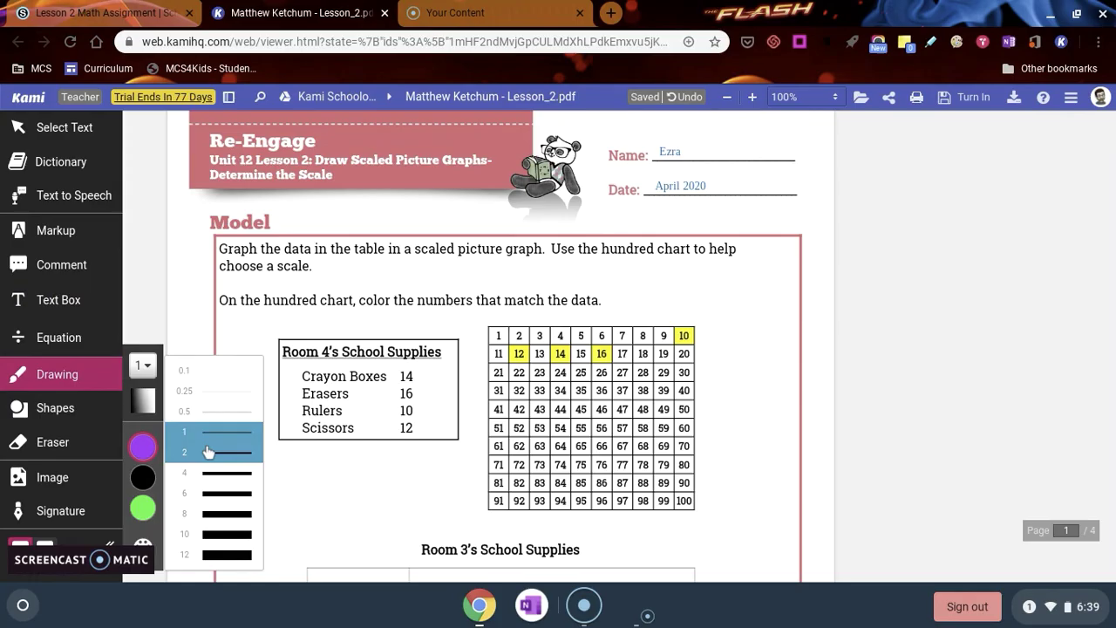
click(218, 494)
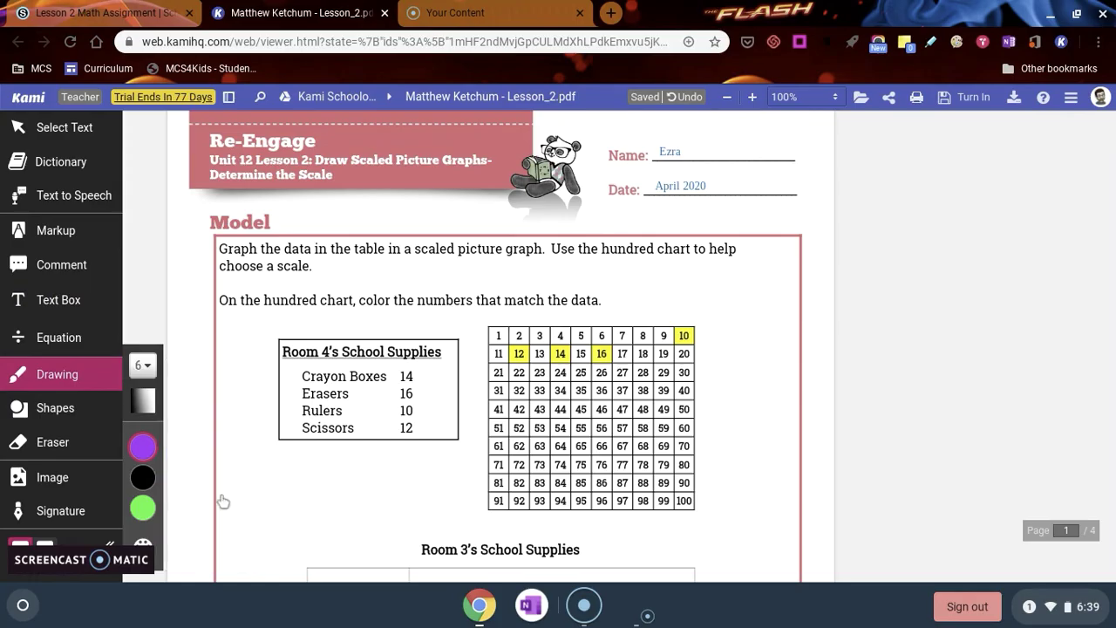
mouse_move(152, 449)
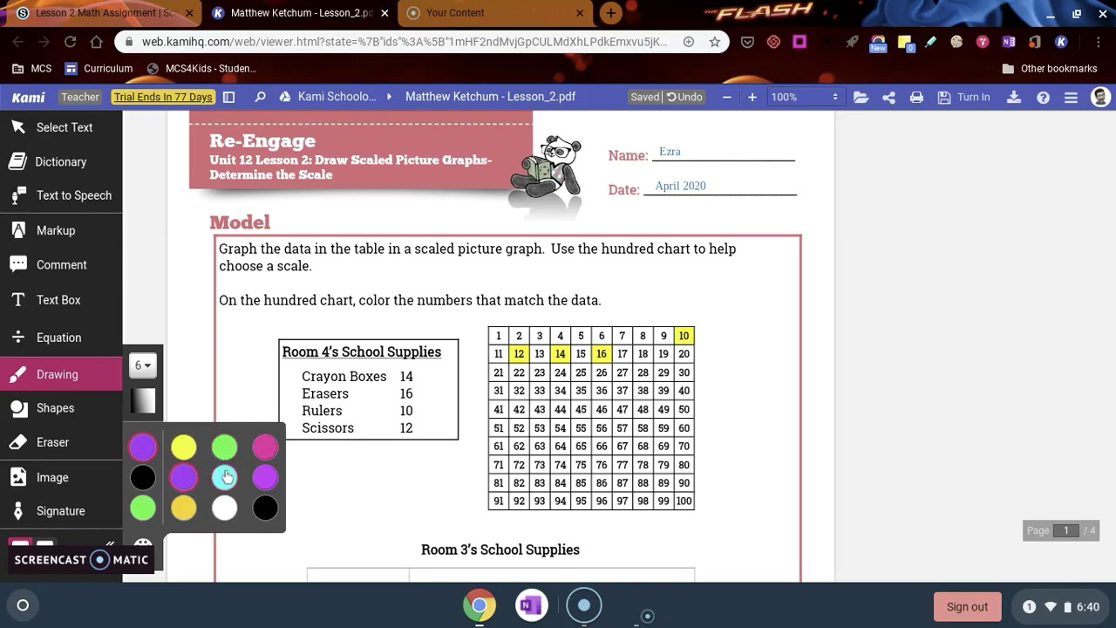
click(265, 477)
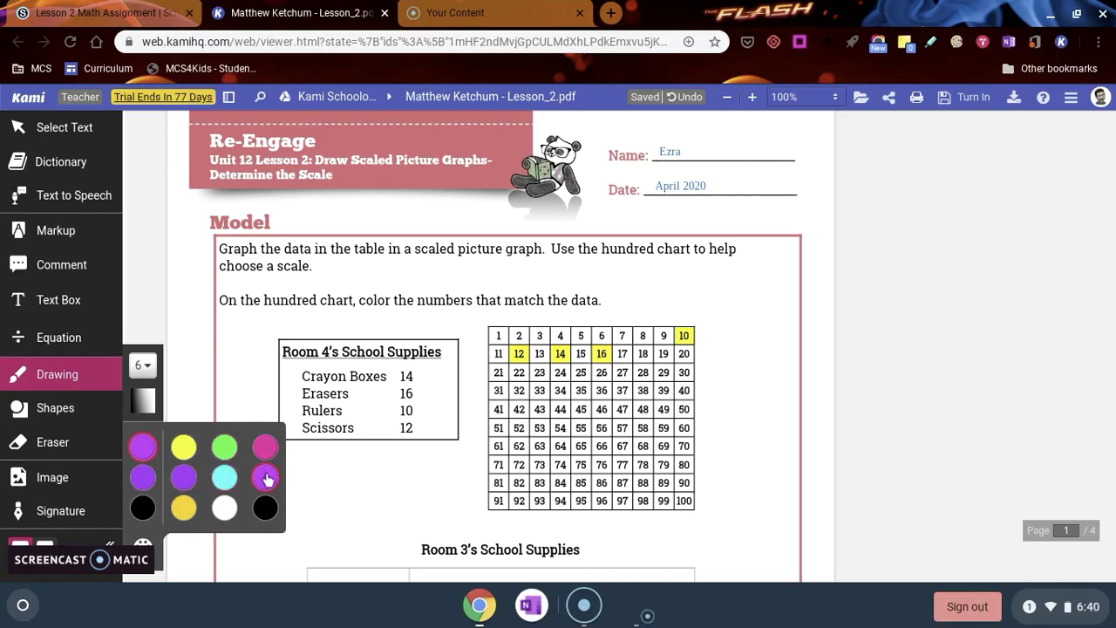
Draw a loop around the last Crayon Boxes dots in Room 3 and an M beside it.
scroll(409, 474, down, 3)
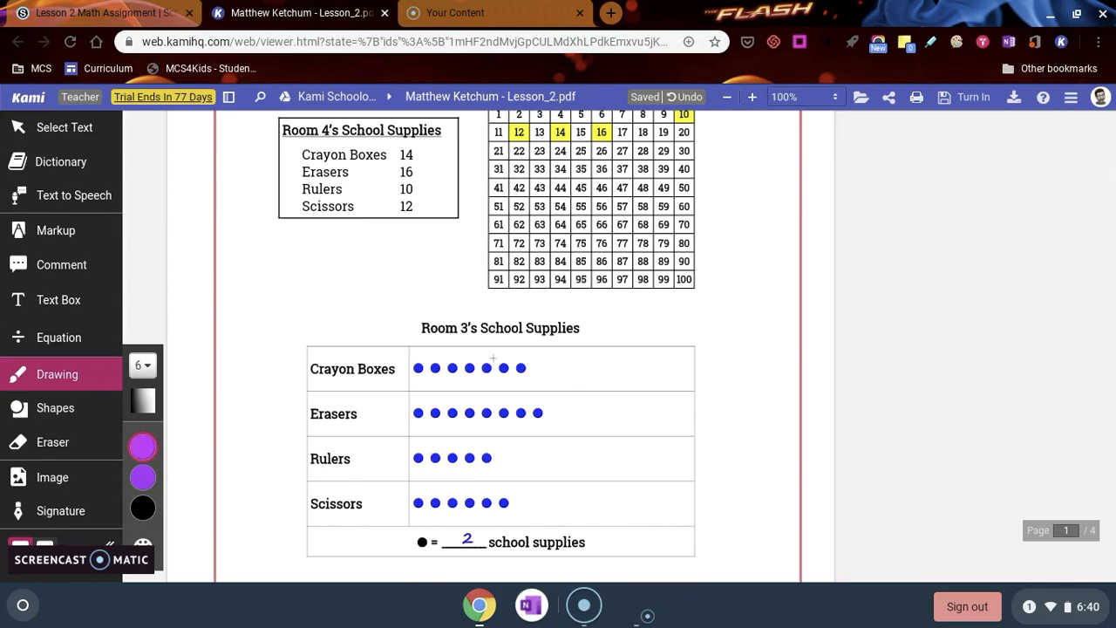
mouse_move(490, 354)
mouse_down()
mouse_move(474, 366)
mouse_move(486, 388)
mouse_move(510, 395)
mouse_move(544, 371)
mouse_move(513, 347)
mouse_move(485, 352)
mouse_up()
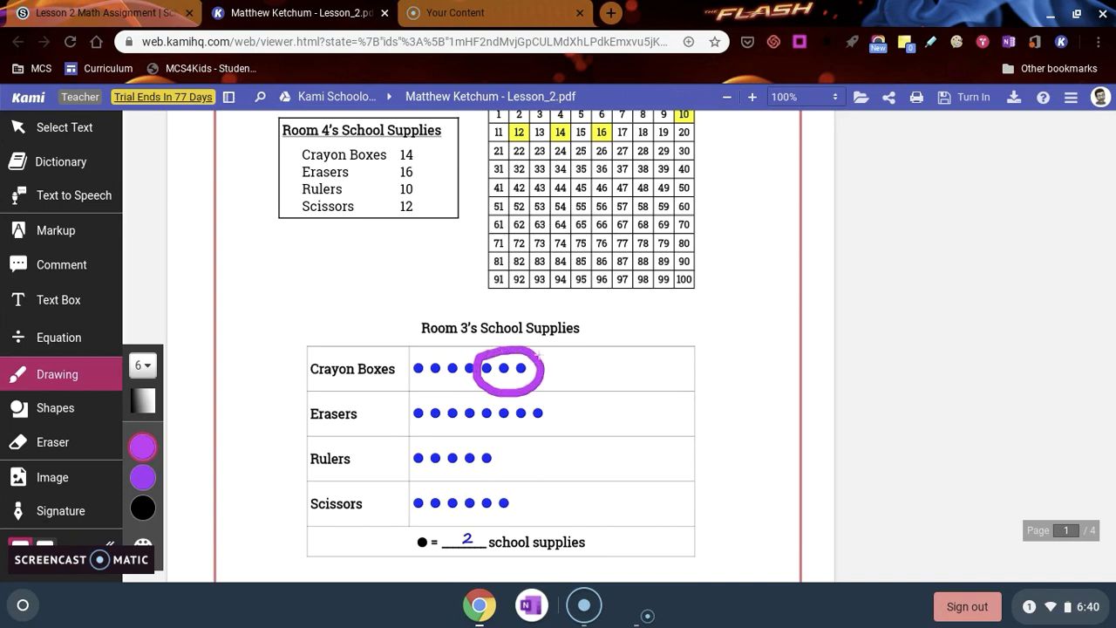
mouse_move(583, 365)
mouse_down()
mouse_move(572, 375)
mouse_move(576, 350)
mouse_move(622, 395)
mouse_up()
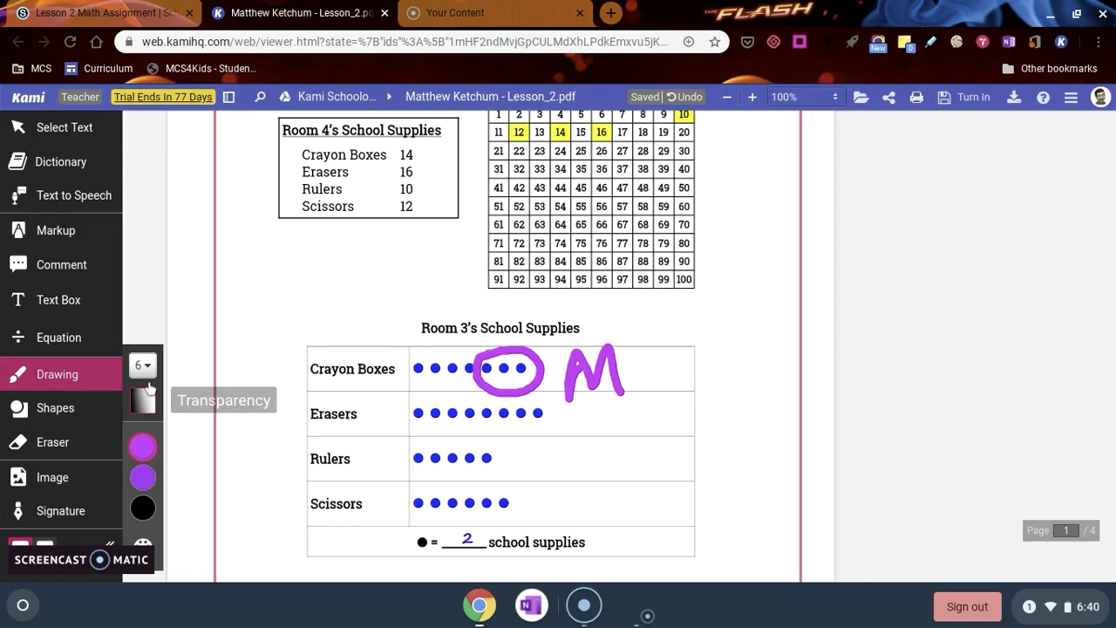
Erase the purple loop and the purple M with the Eraser tool.
click(77, 416)
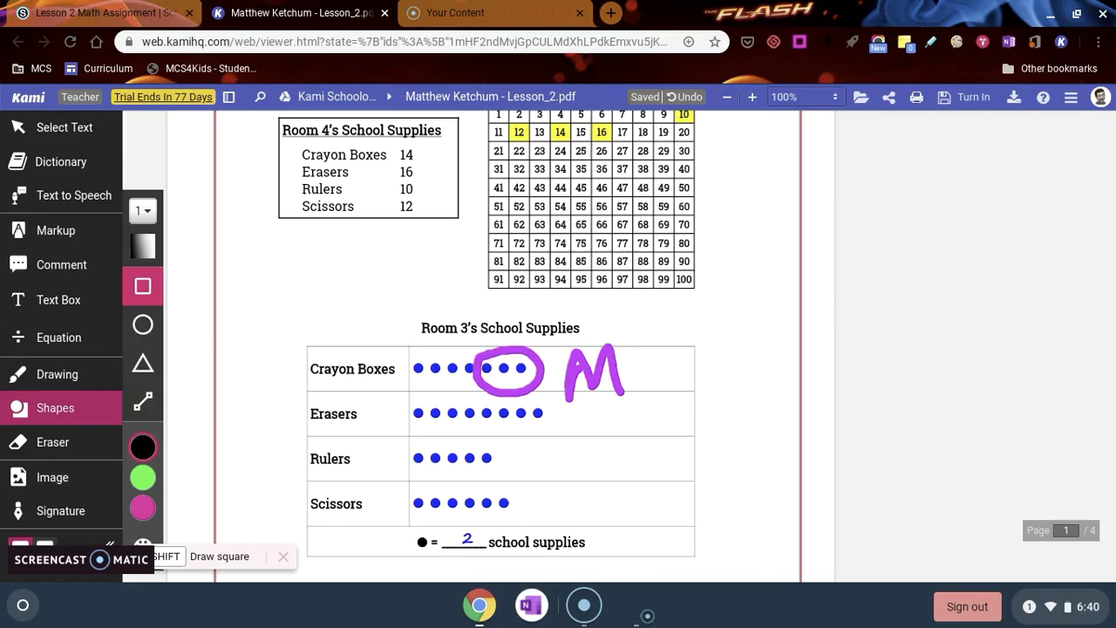
click(61, 450)
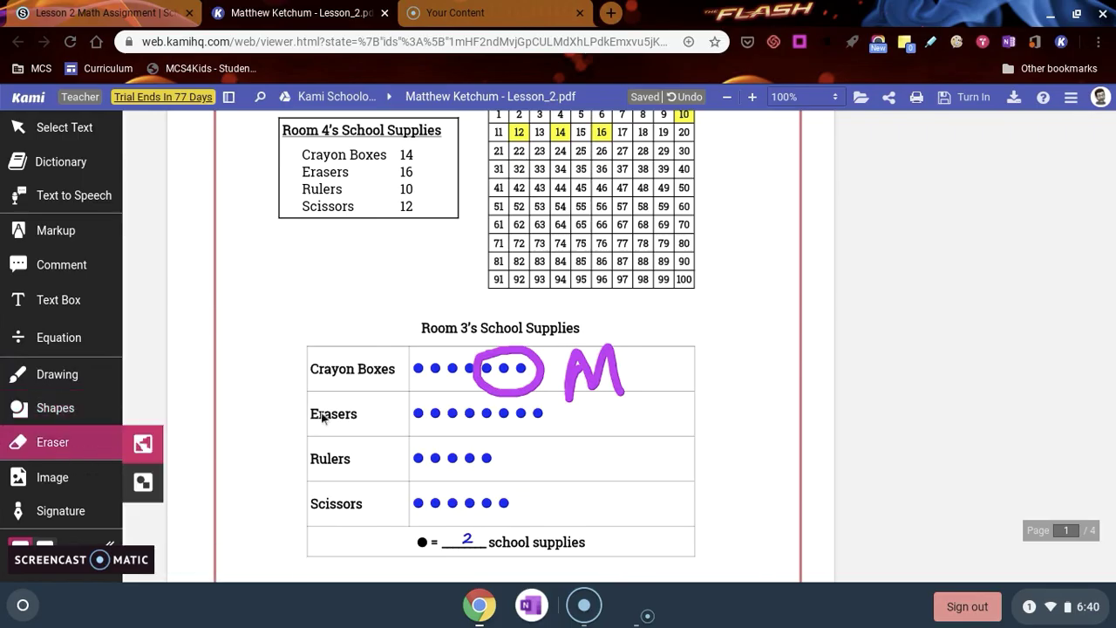
click(480, 382)
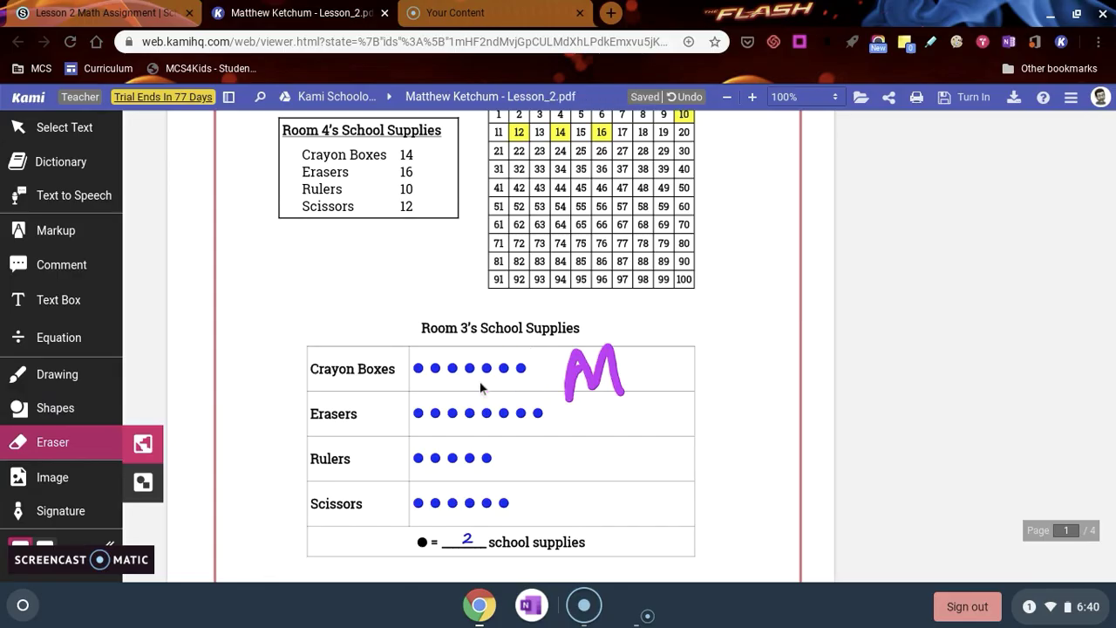
click(573, 382)
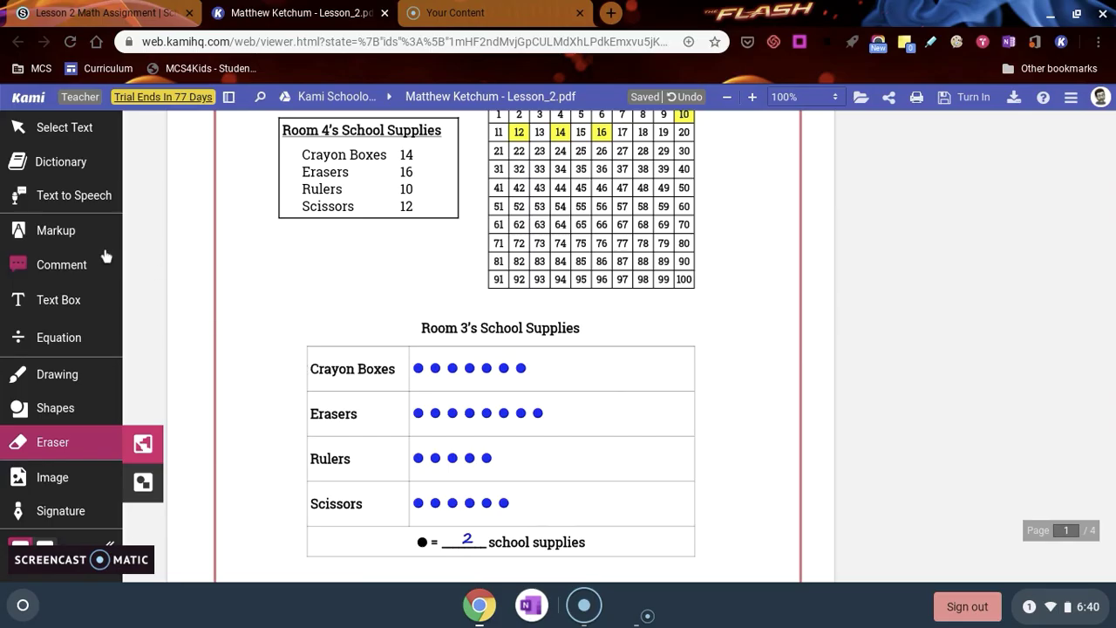
Highlight the Crayon Boxes label in Room 3's table yellow.
click(61, 240)
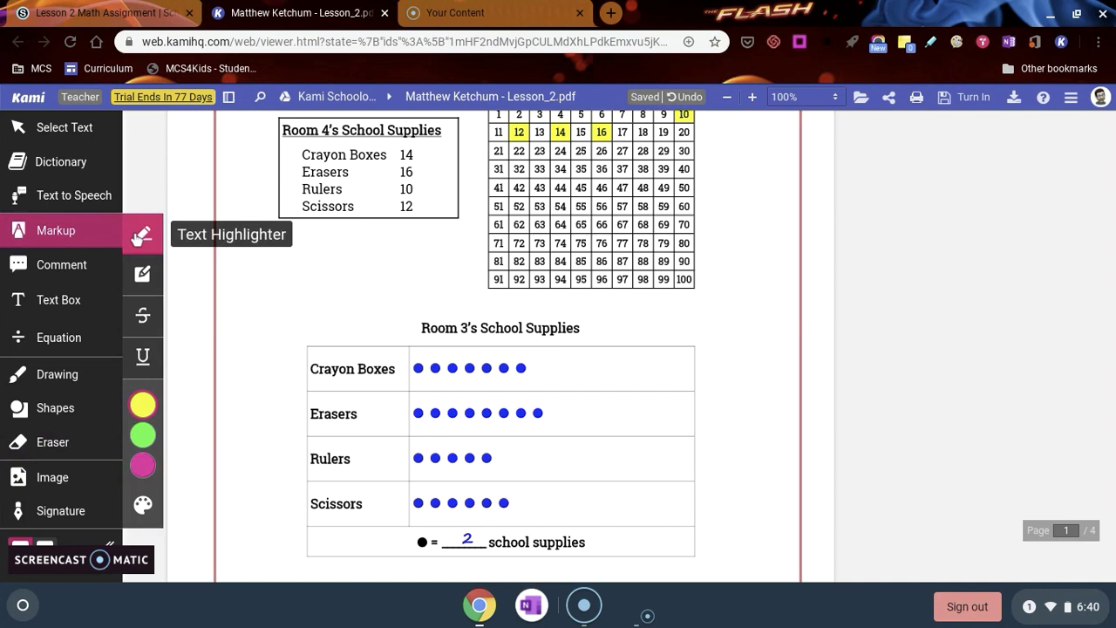
mouse_move(149, 399)
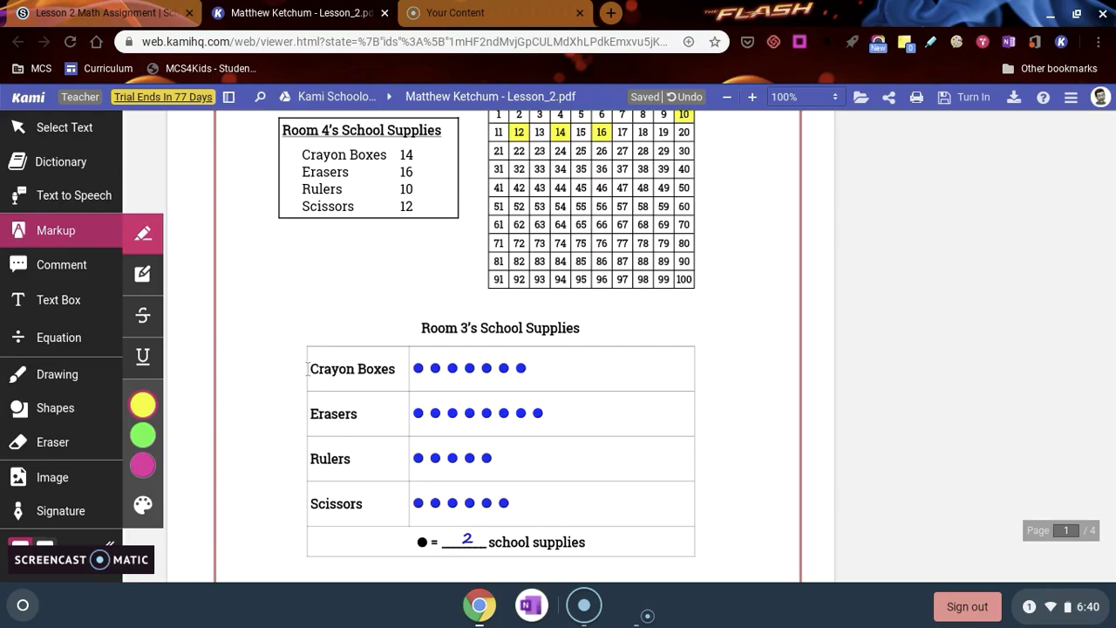
drag(311, 368, 400, 367)
Highlight the Room 4 supply list with a green area highlight.
click(144, 285)
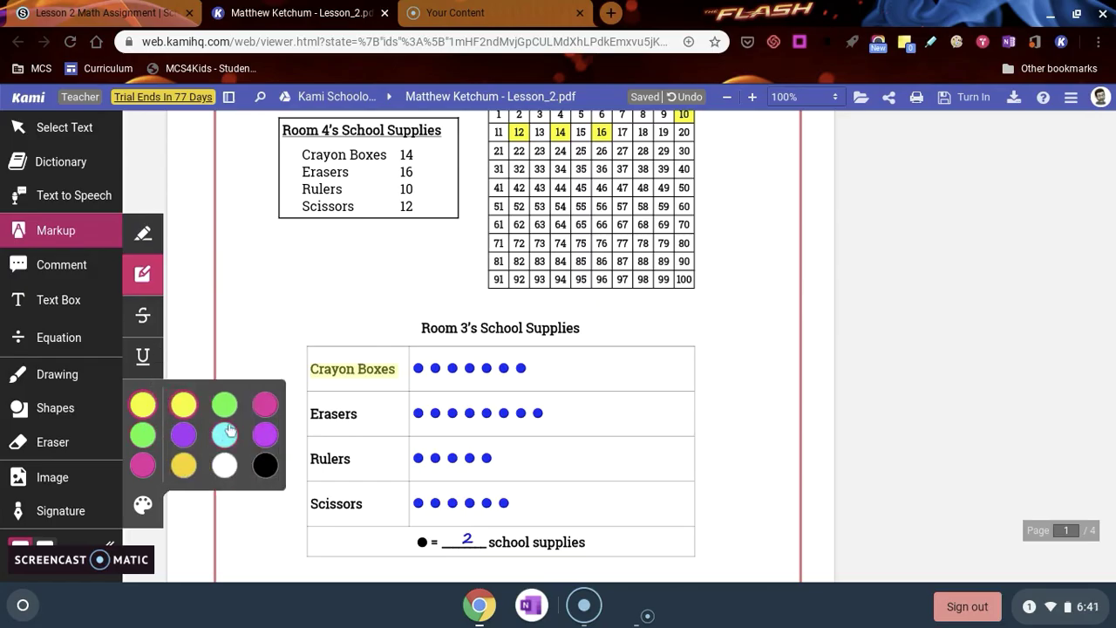
click(230, 410)
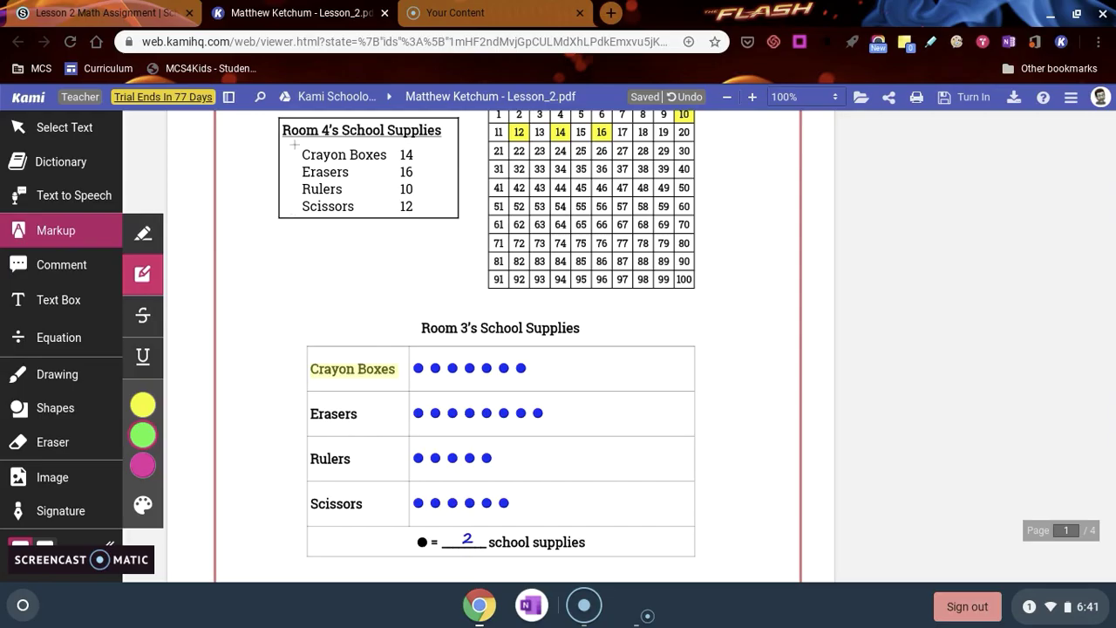
drag(295, 144, 429, 213)
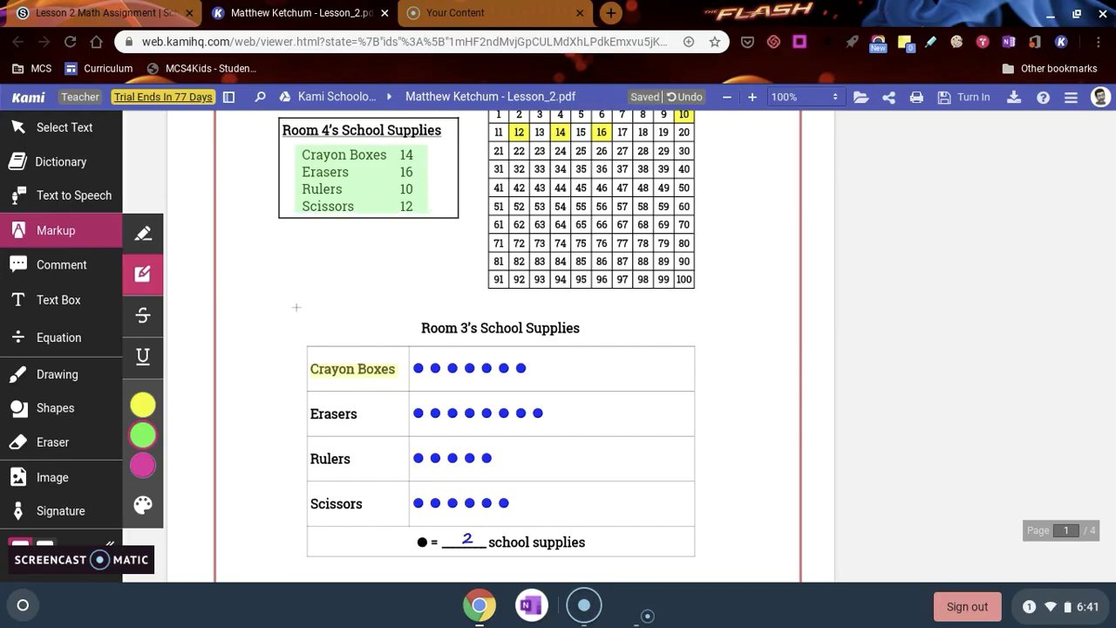
Add a text comment reading 'type comment here' to the Crayon Boxes row.
click(57, 273)
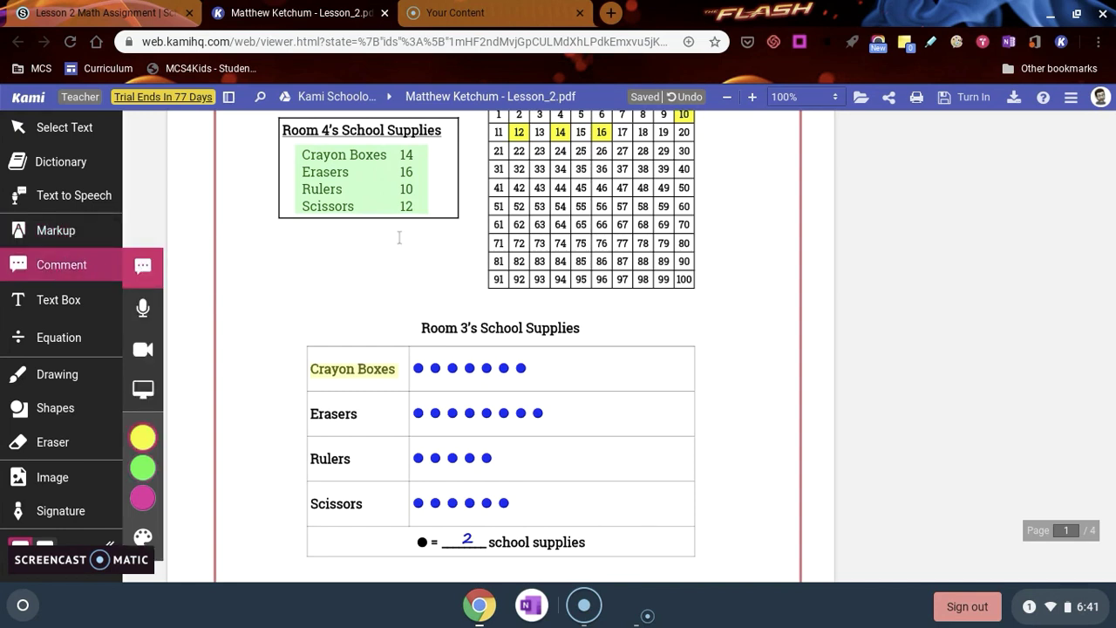
click(671, 364)
scroll(672, 364, down, 2)
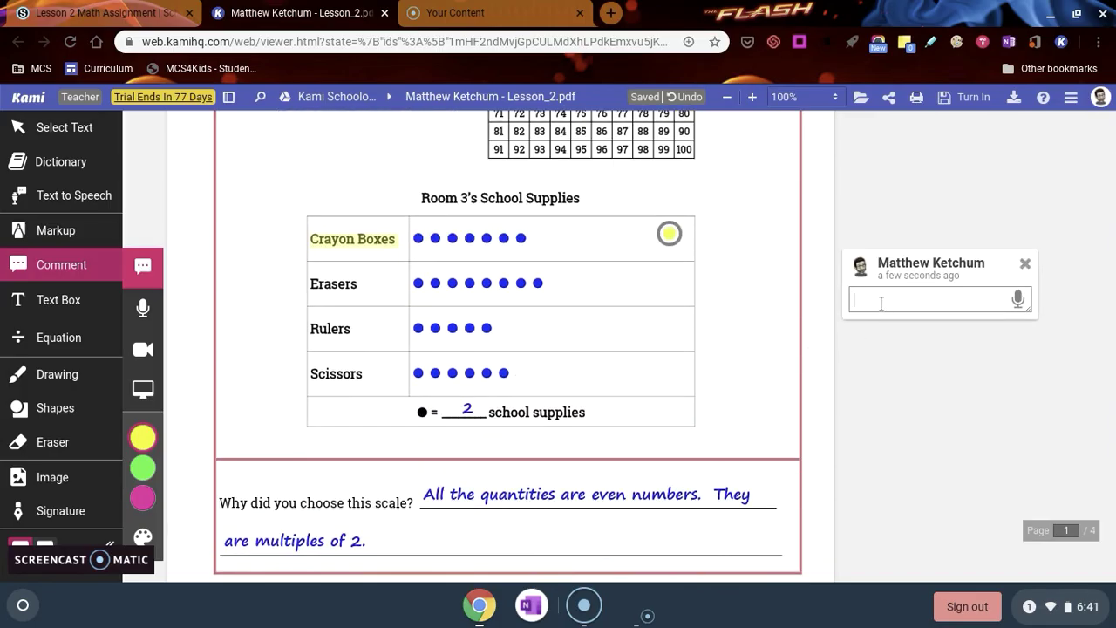
text(pe comment here)
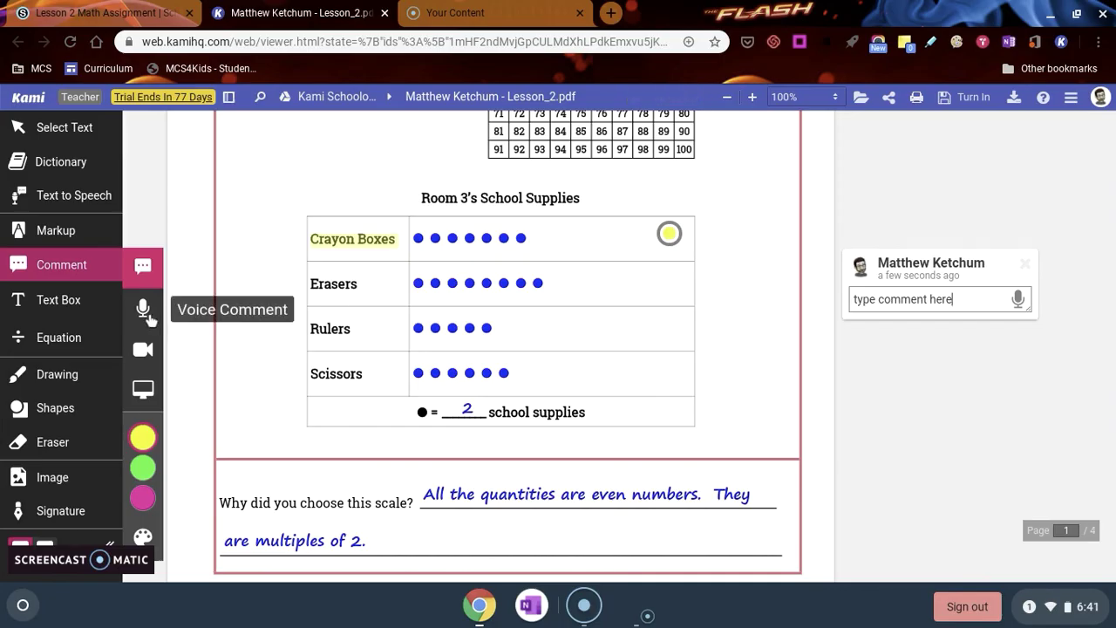
Record a roughly 9-second voice comment on the Scissors row.
click(143, 312)
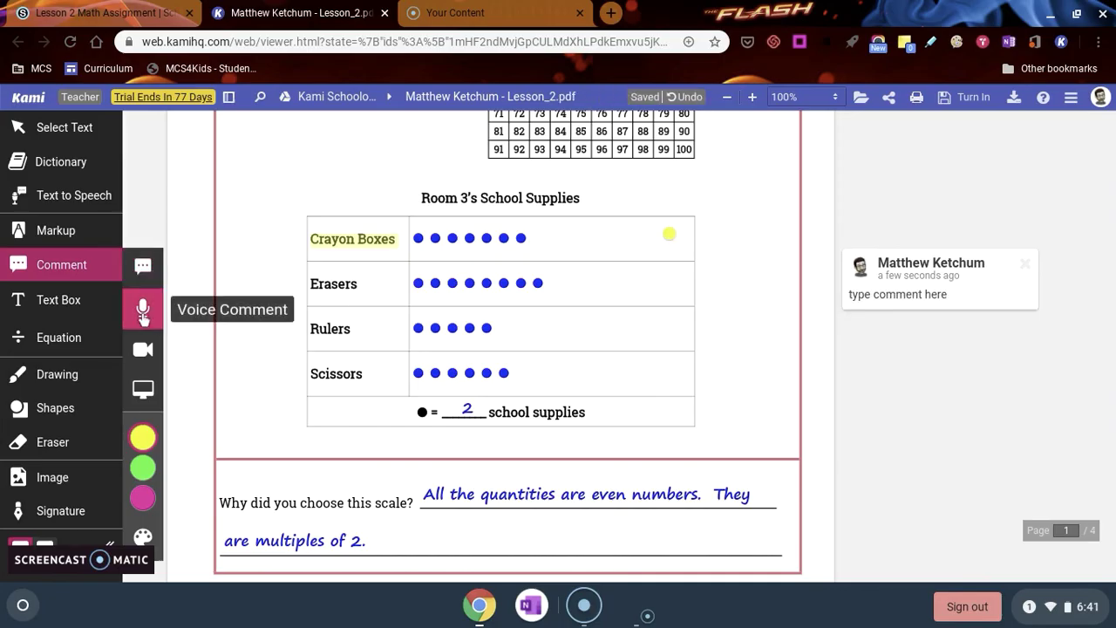
click(671, 372)
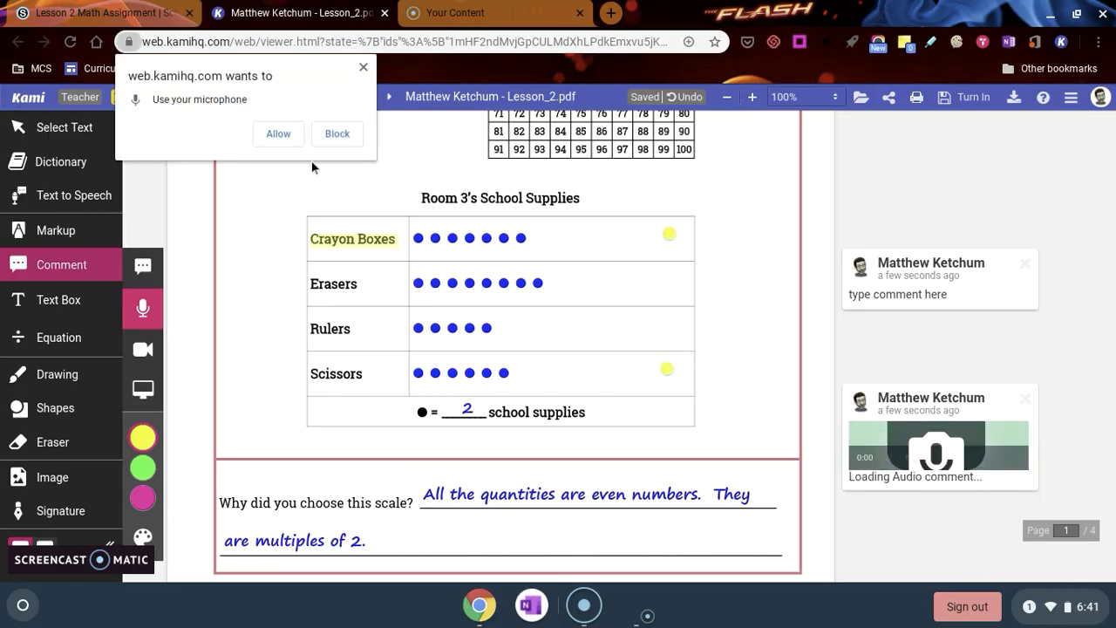
click(277, 135)
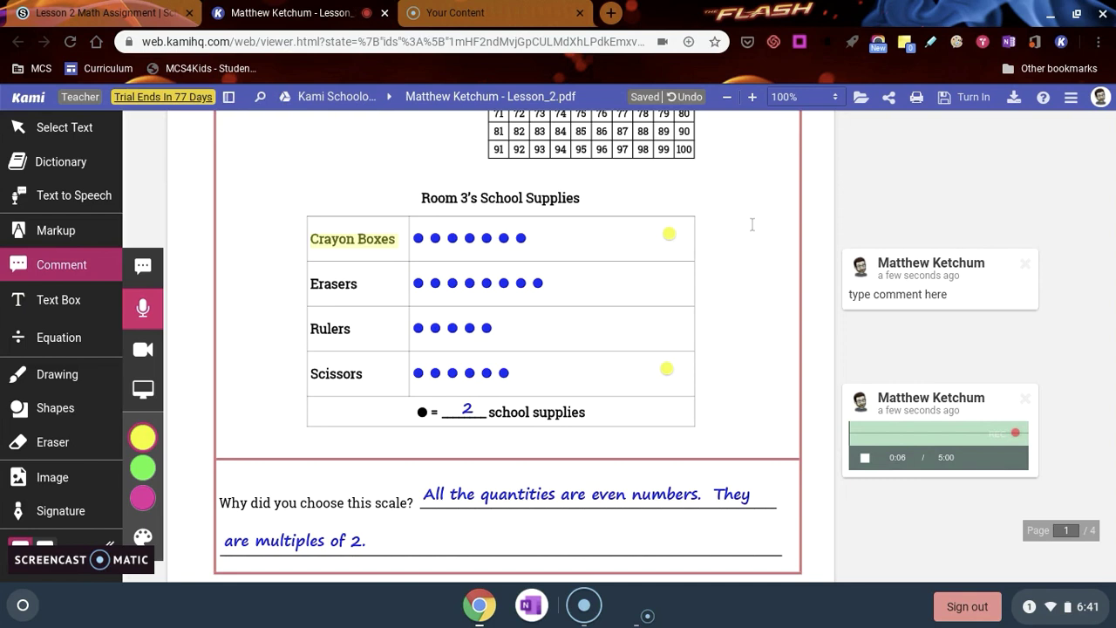
click(865, 460)
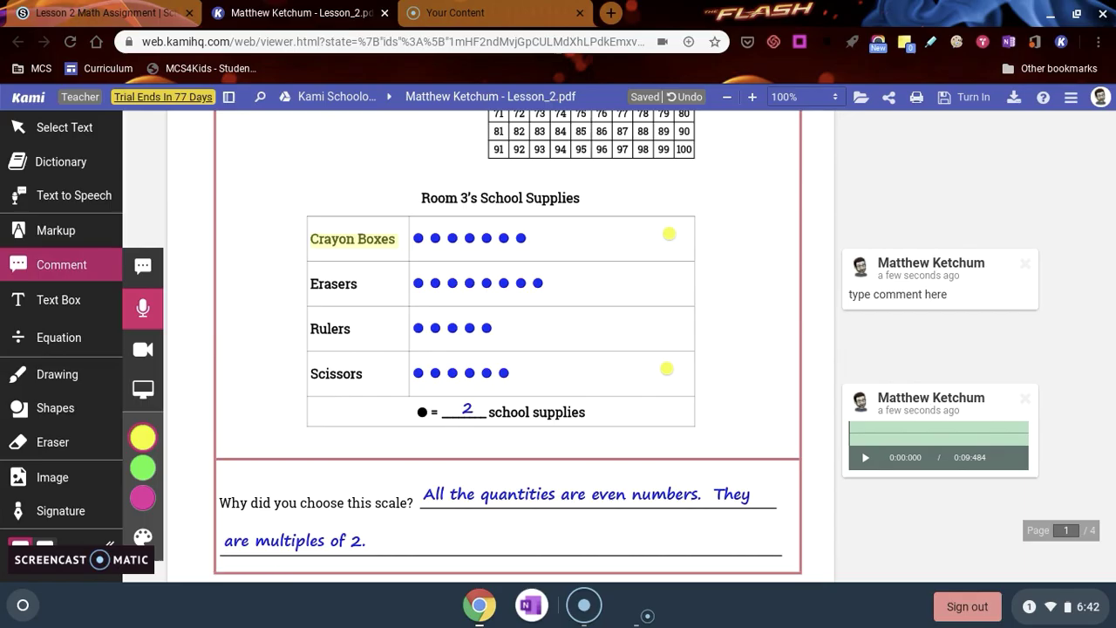
Look up definitions of data, Graph and hundred, then have hundred read aloud.
click(71, 166)
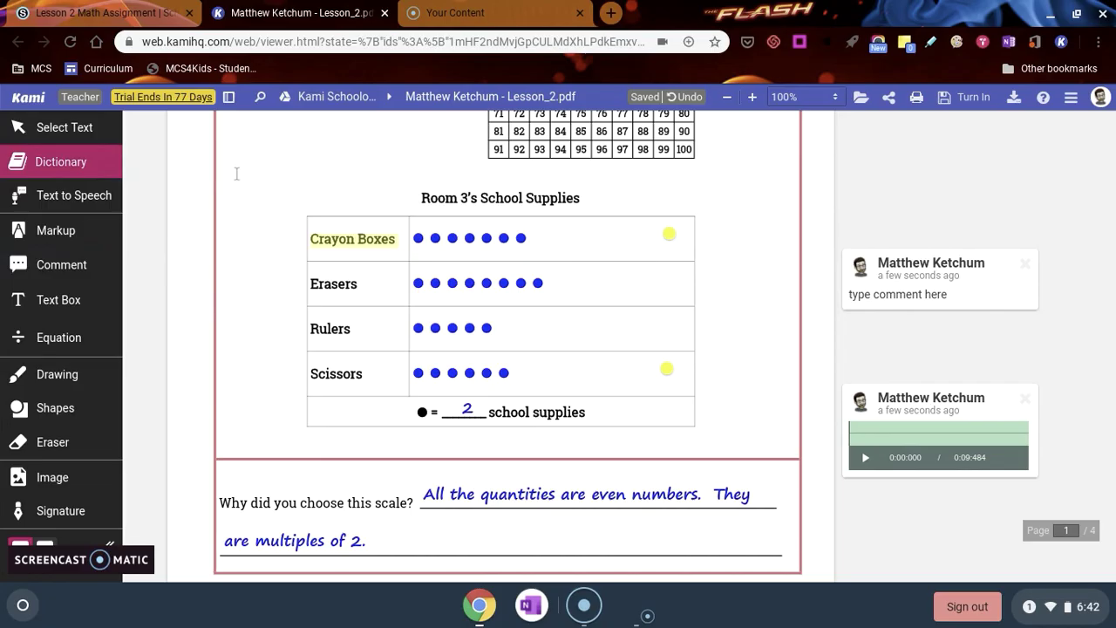
scroll(236, 174, up, 5)
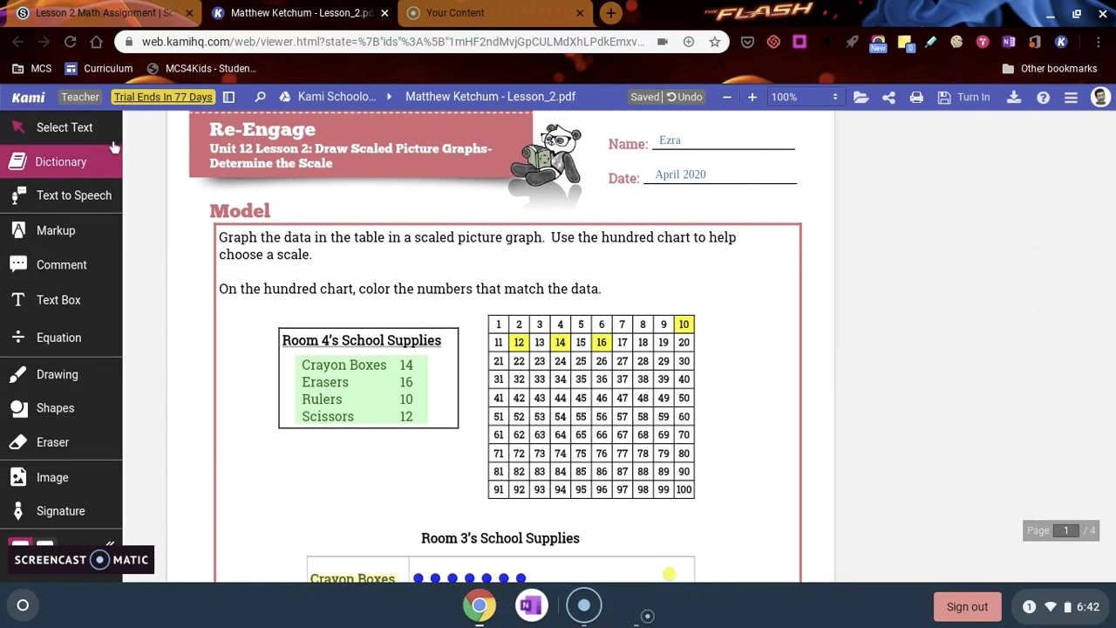
click(102, 138)
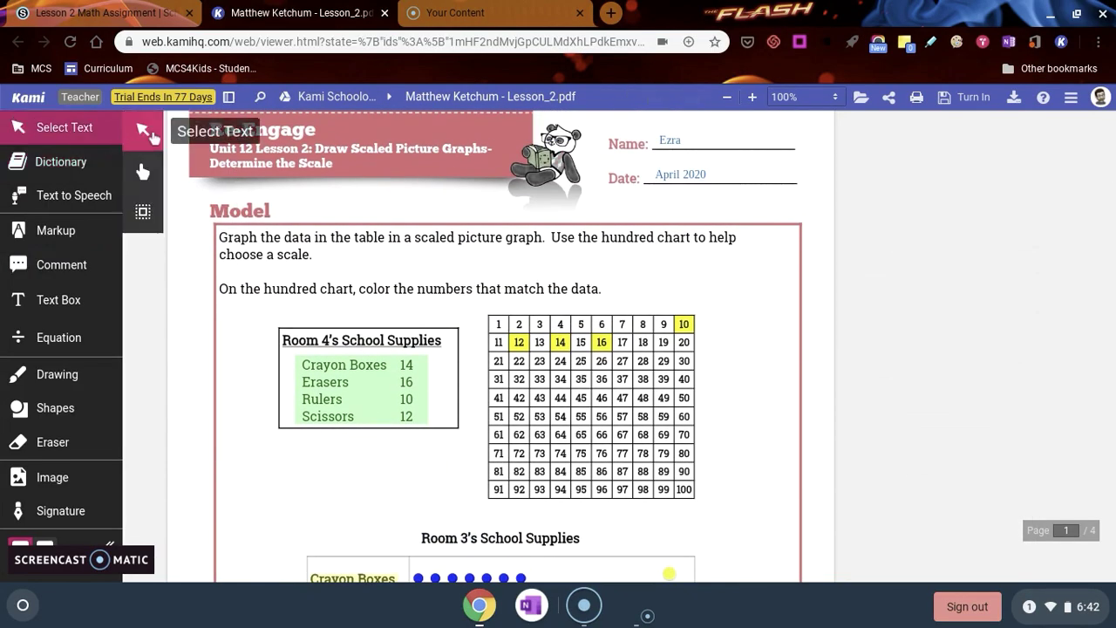
click(83, 162)
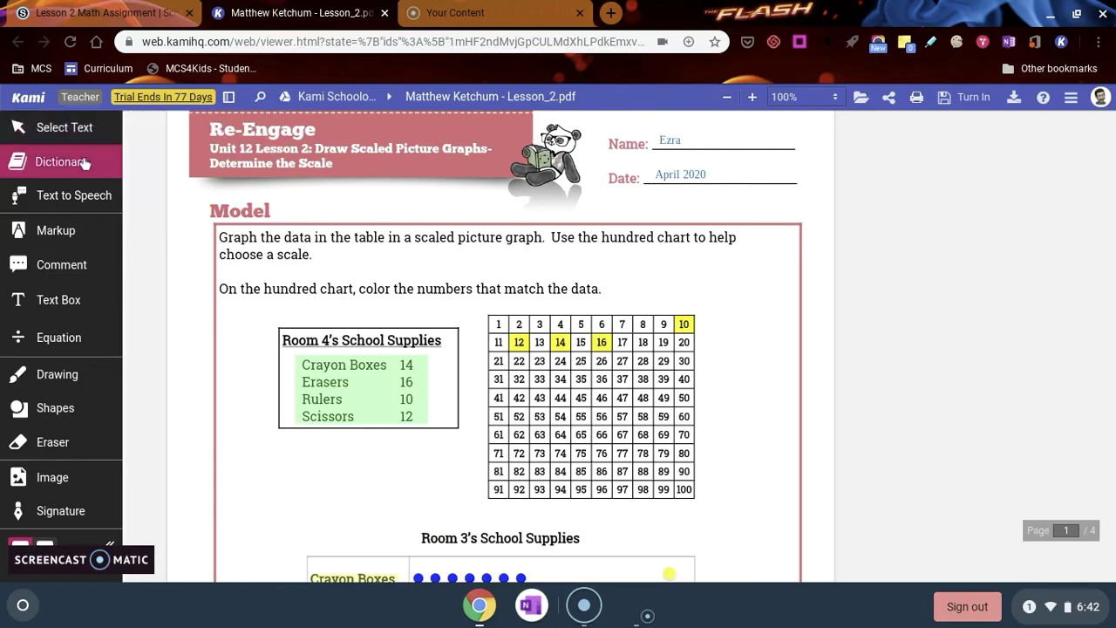
double_click(235, 238)
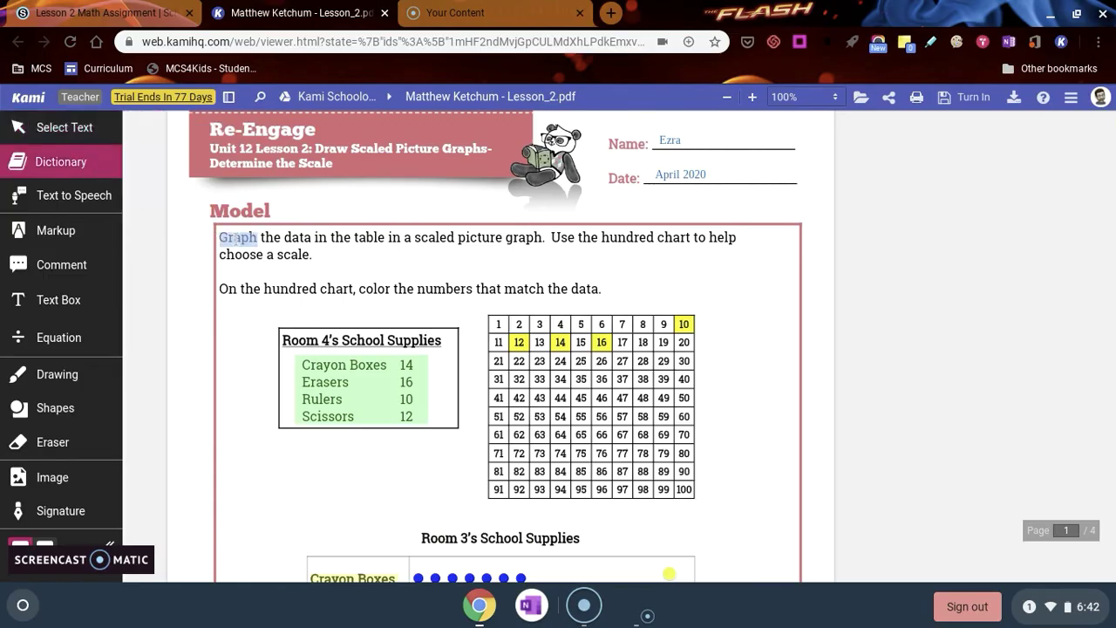
double_click(295, 238)
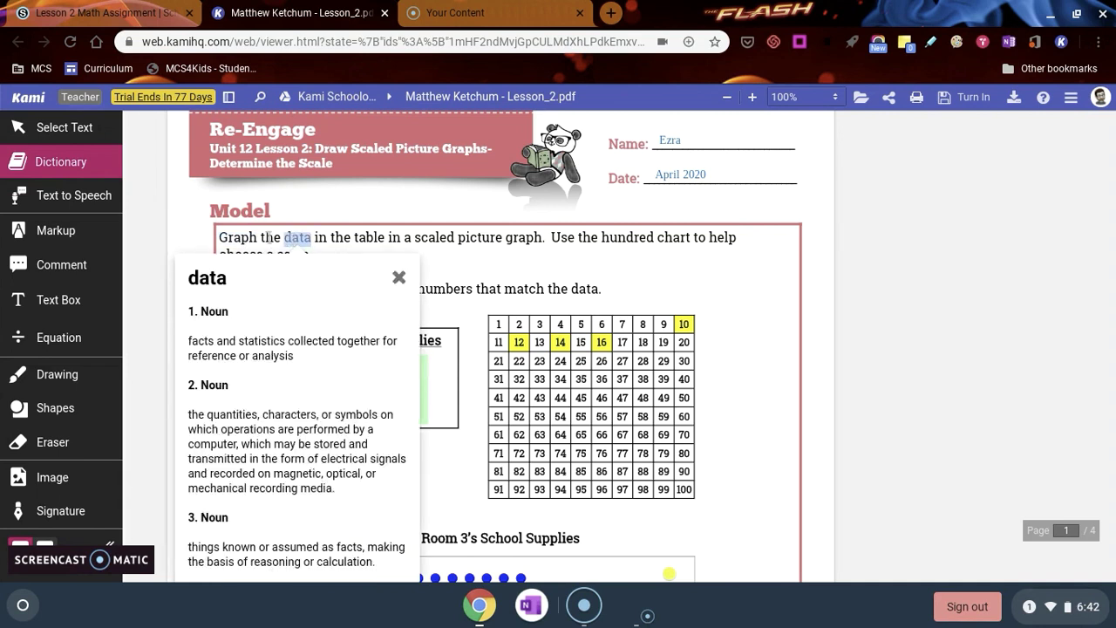
double_click(241, 237)
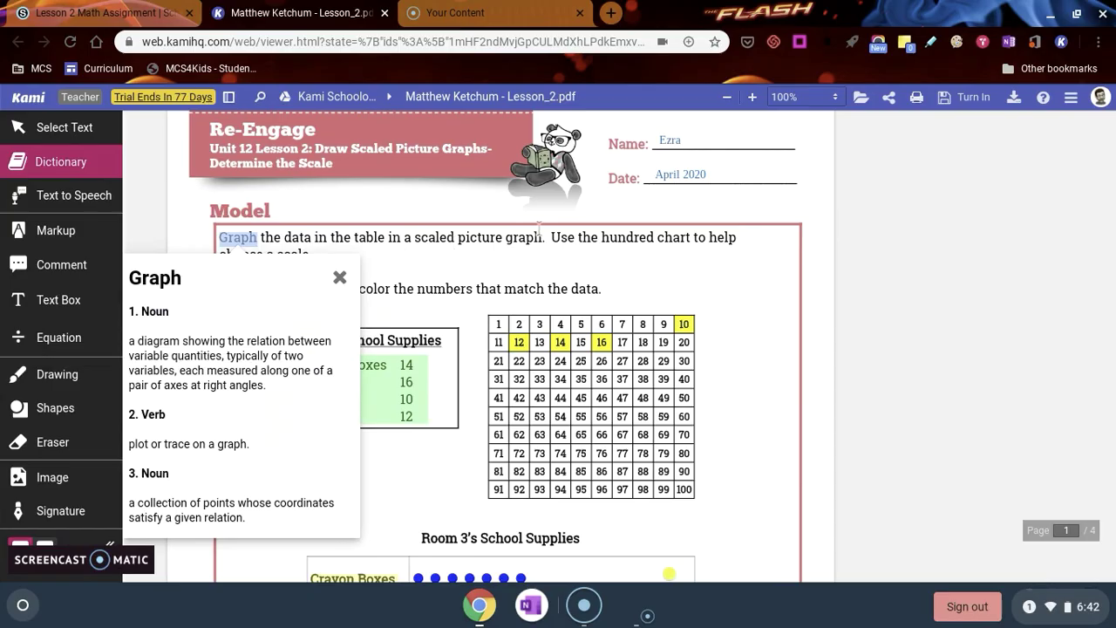
double_click(627, 237)
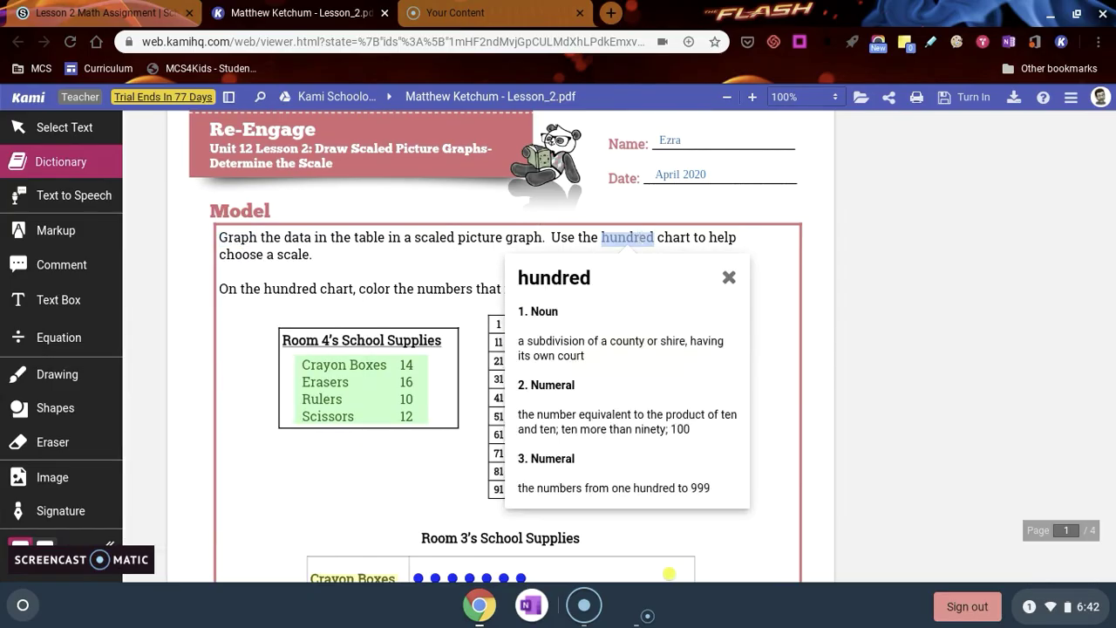
click(88, 194)
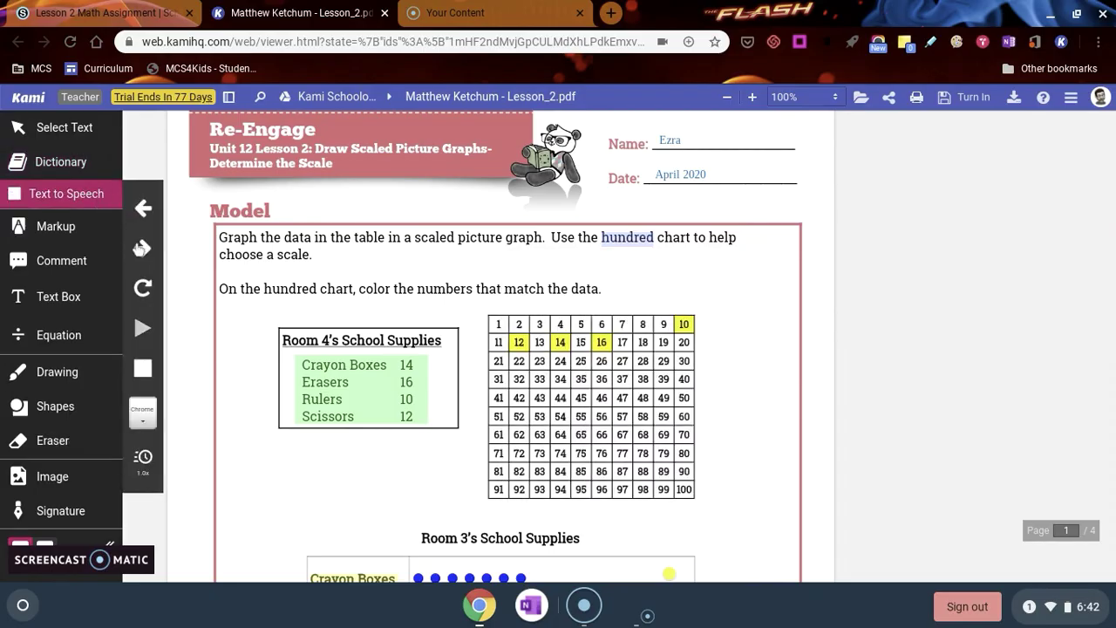
Stop read-aloud playback and keep Chrome OS US English as the reading voice.
click(143, 368)
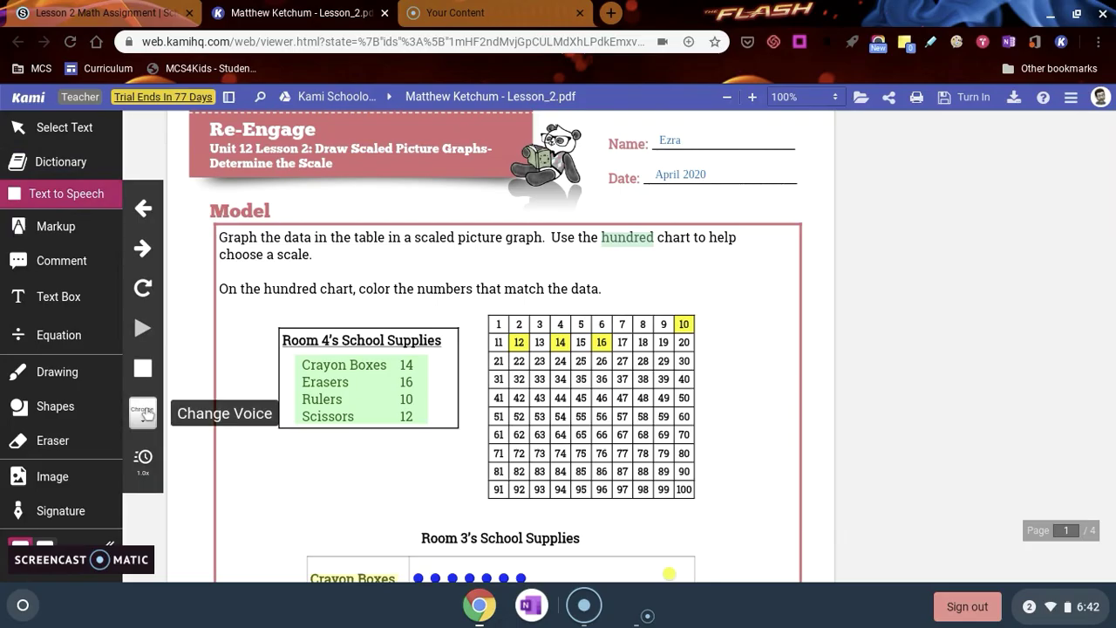
click(144, 416)
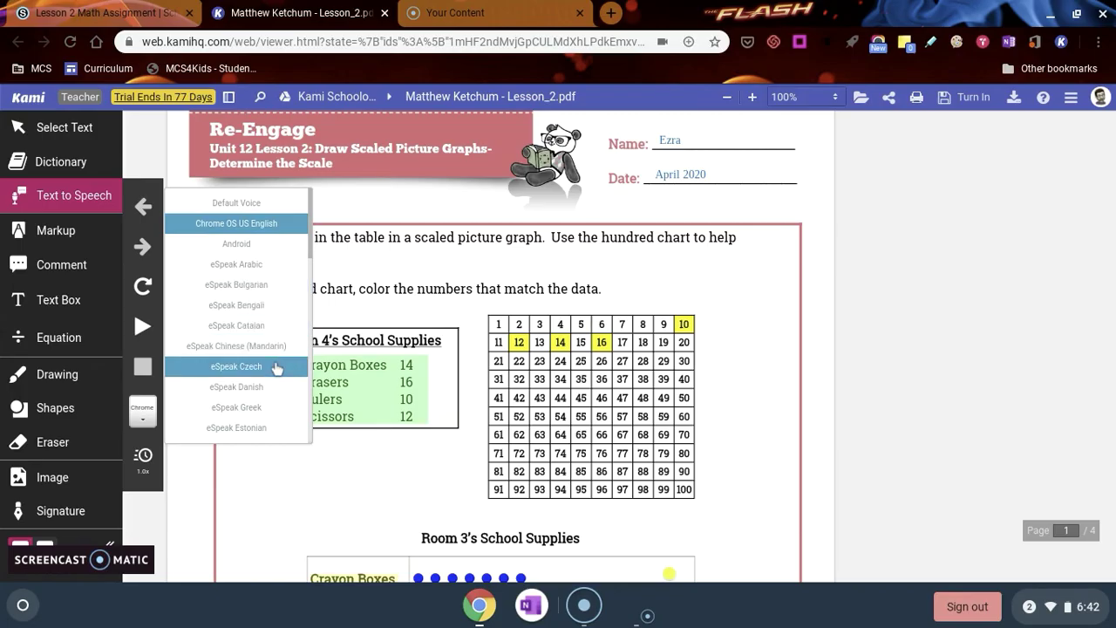
scroll(275, 368, down, 3)
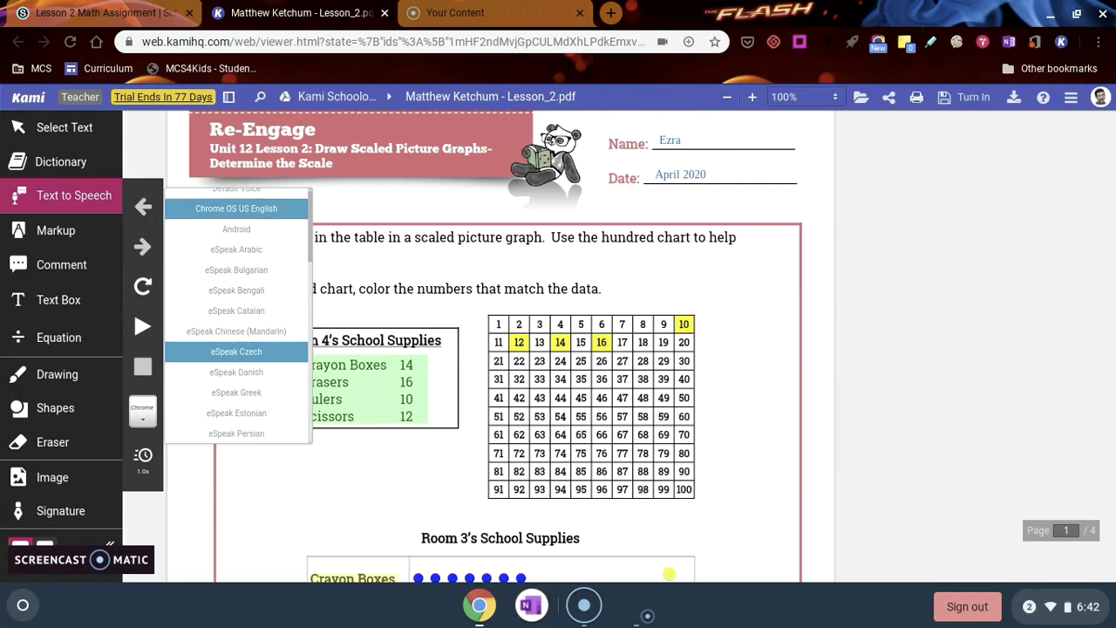
scroll(236, 372, down, 3)
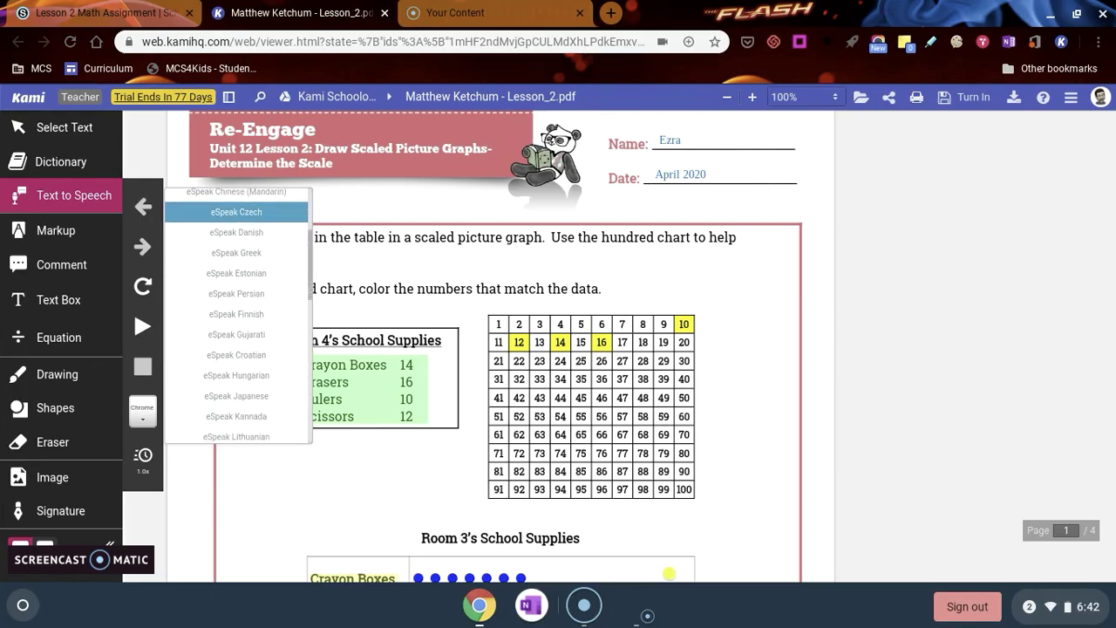
scroll(235, 349, down, 4)
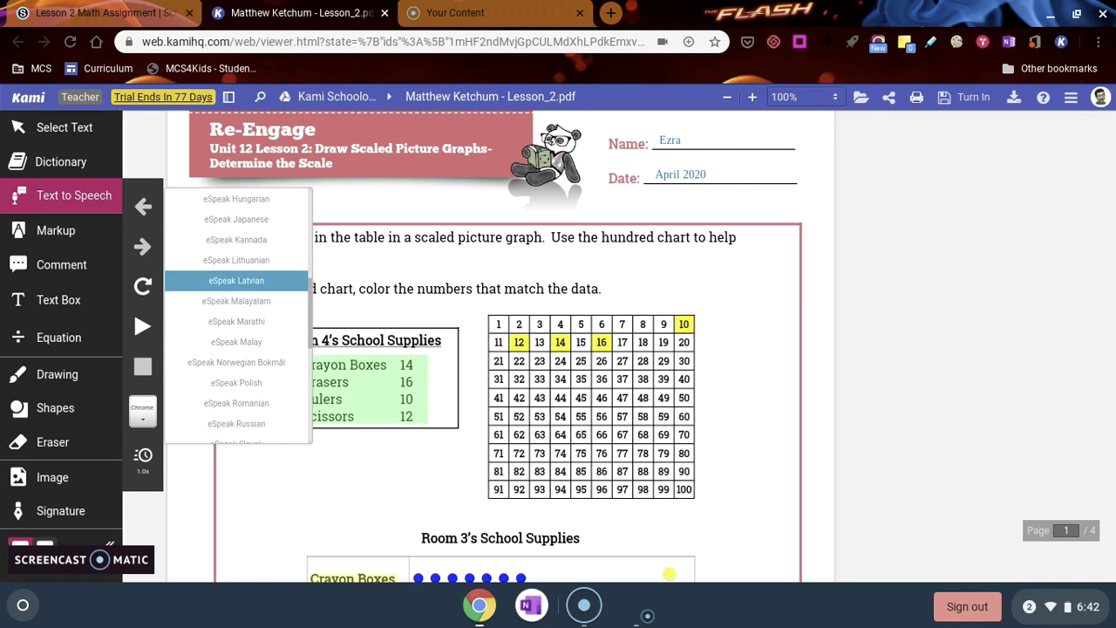
scroll(235, 348, down, 5)
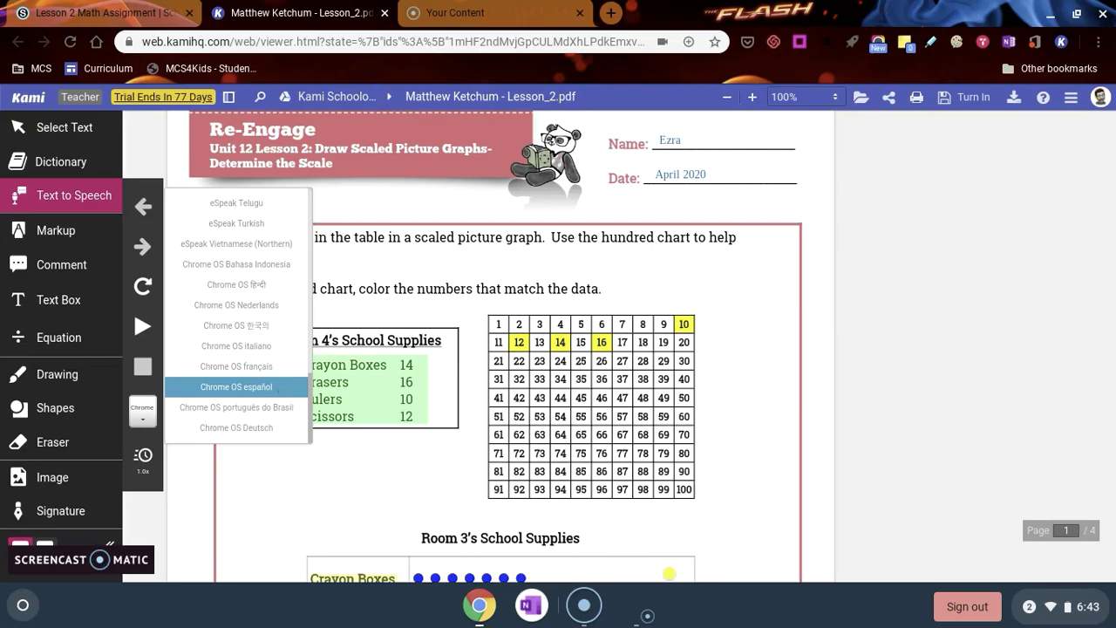
scroll(279, 388, up, 10)
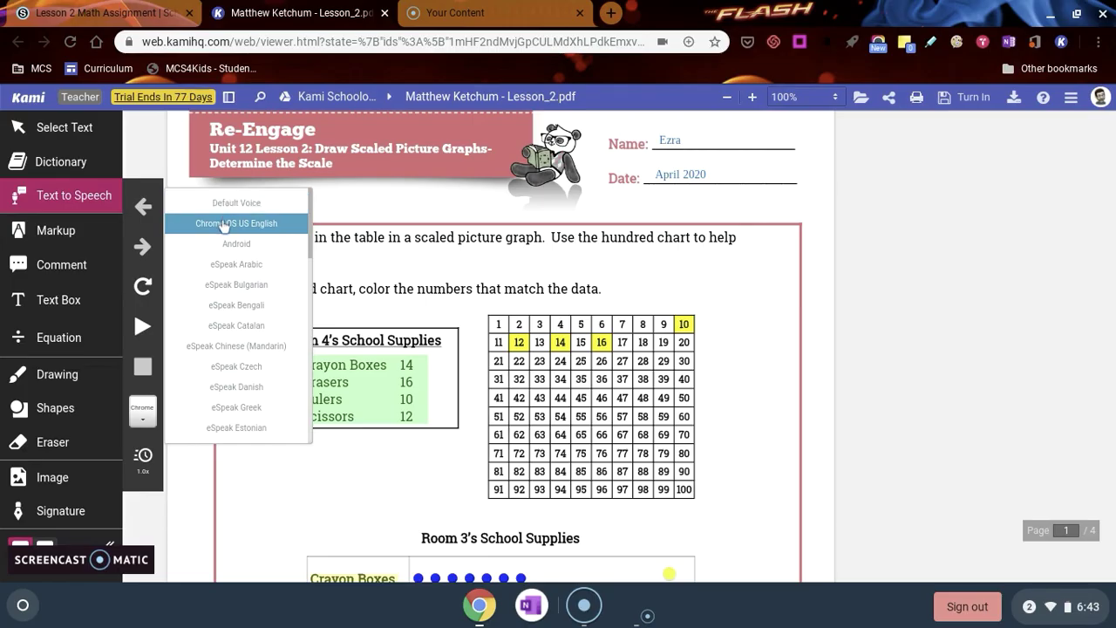
click(224, 224)
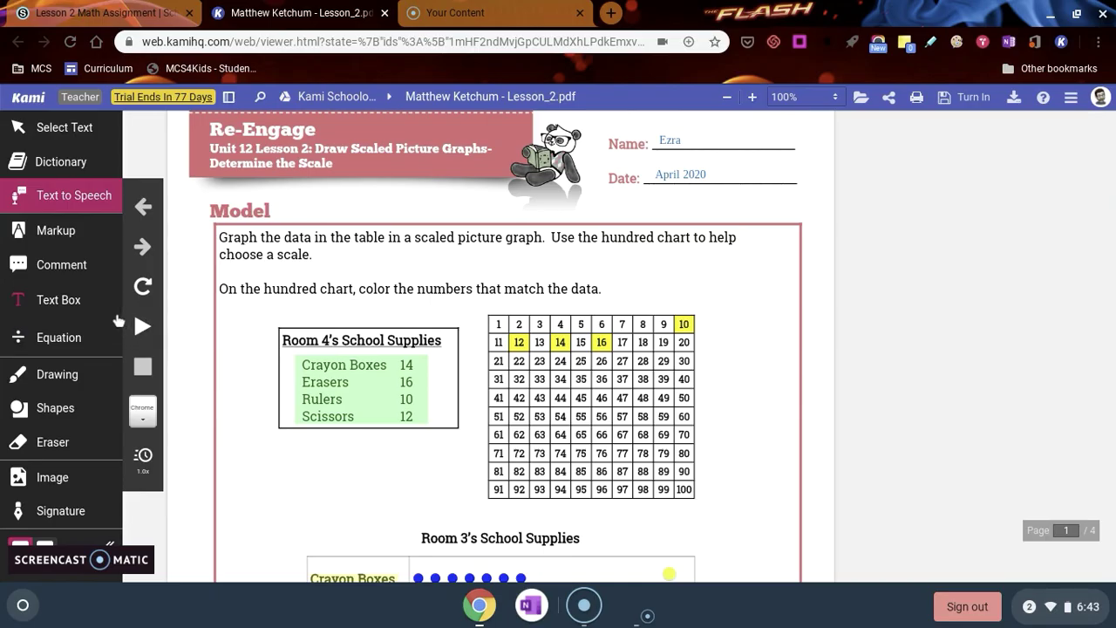
Browse the Equation tool's math symbols, then close the palette without inserting anything.
click(66, 337)
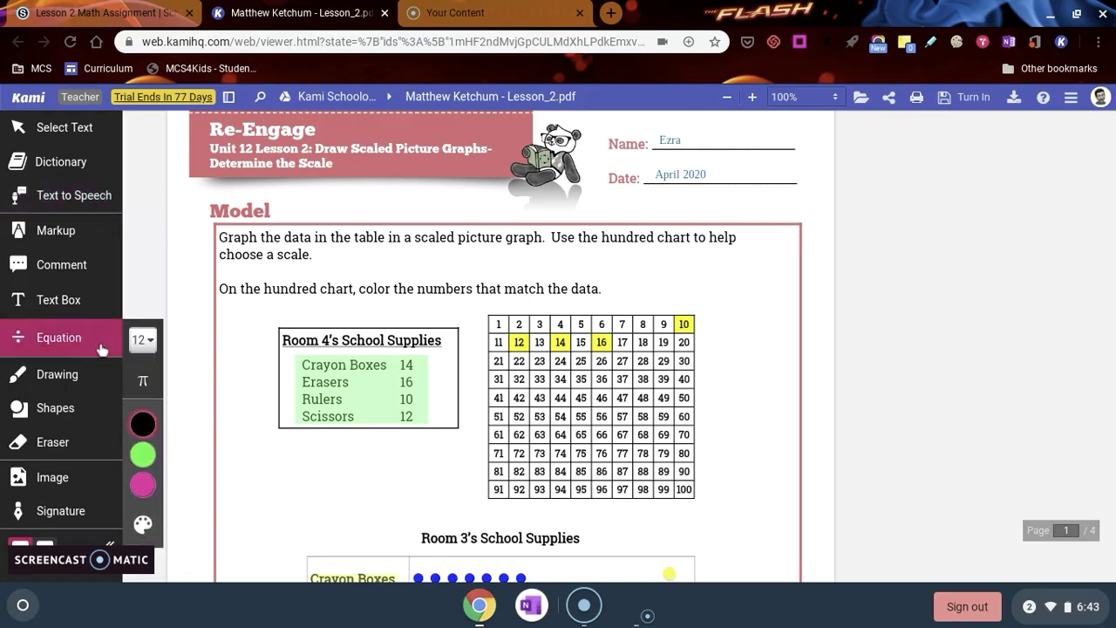
click(142, 382)
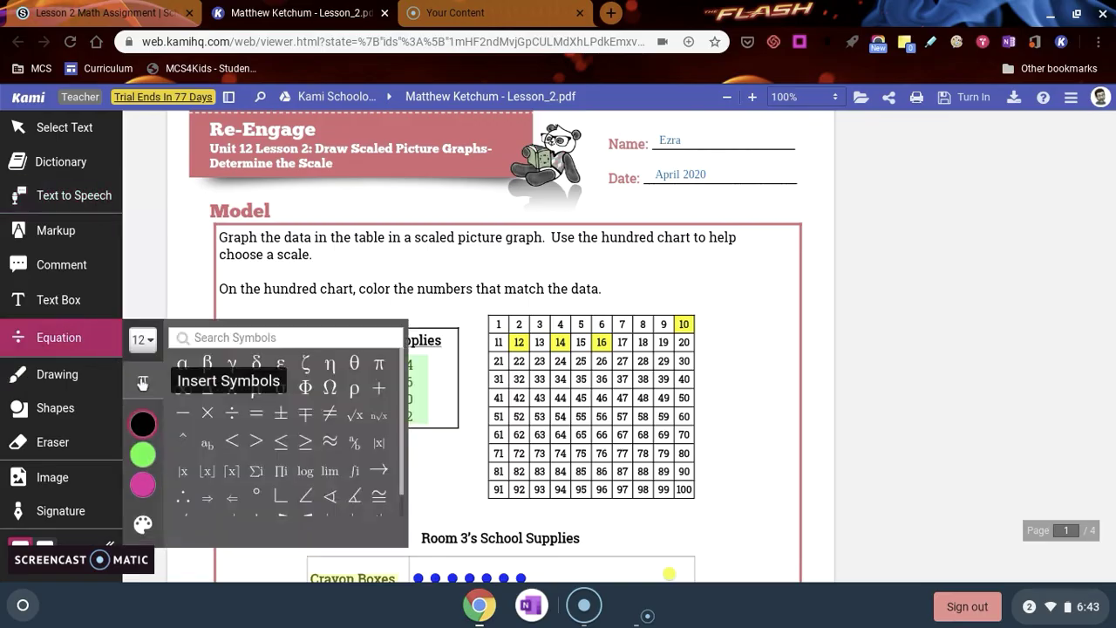
scroll(357, 446, down, 1)
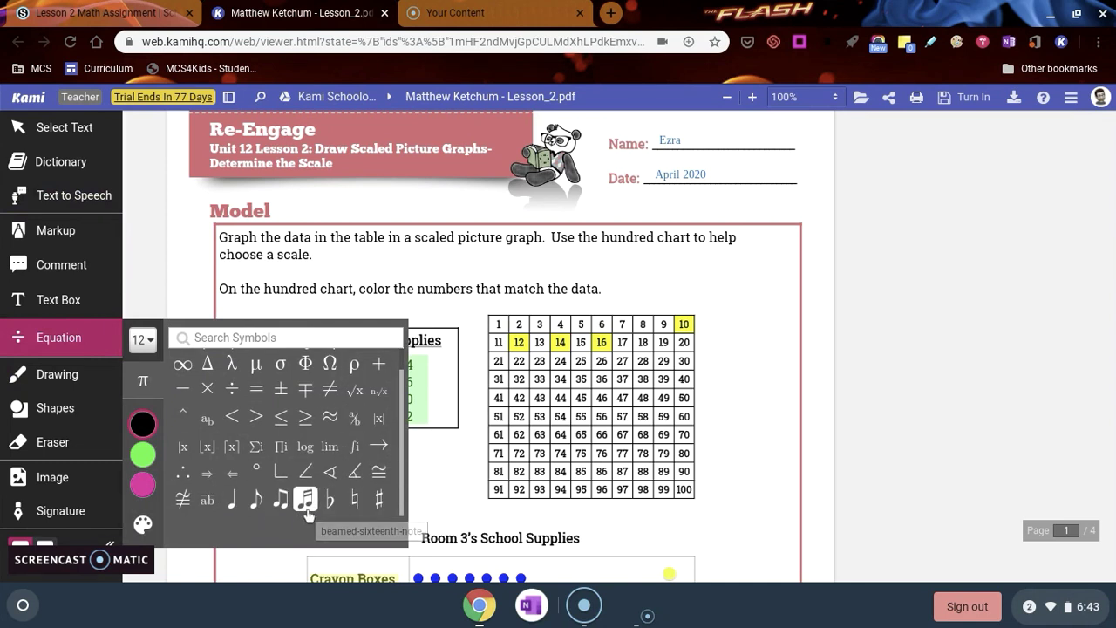
scroll(306, 515, up, 1)
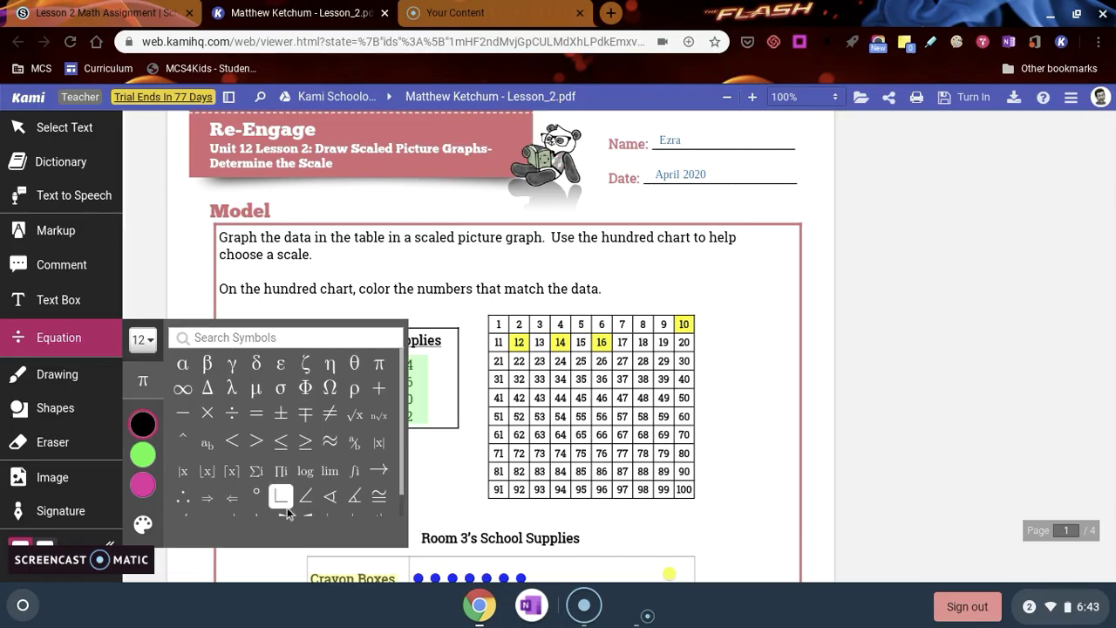
click(67, 481)
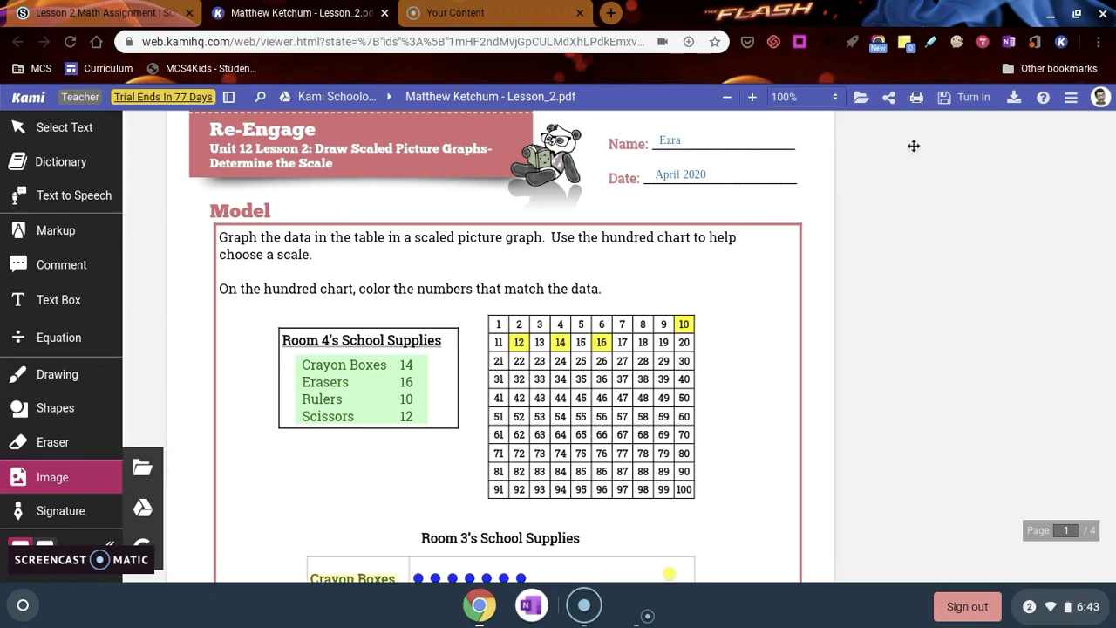
Turn in the annotated Lesson 2 worksheet to the Schoology assignment.
click(952, 99)
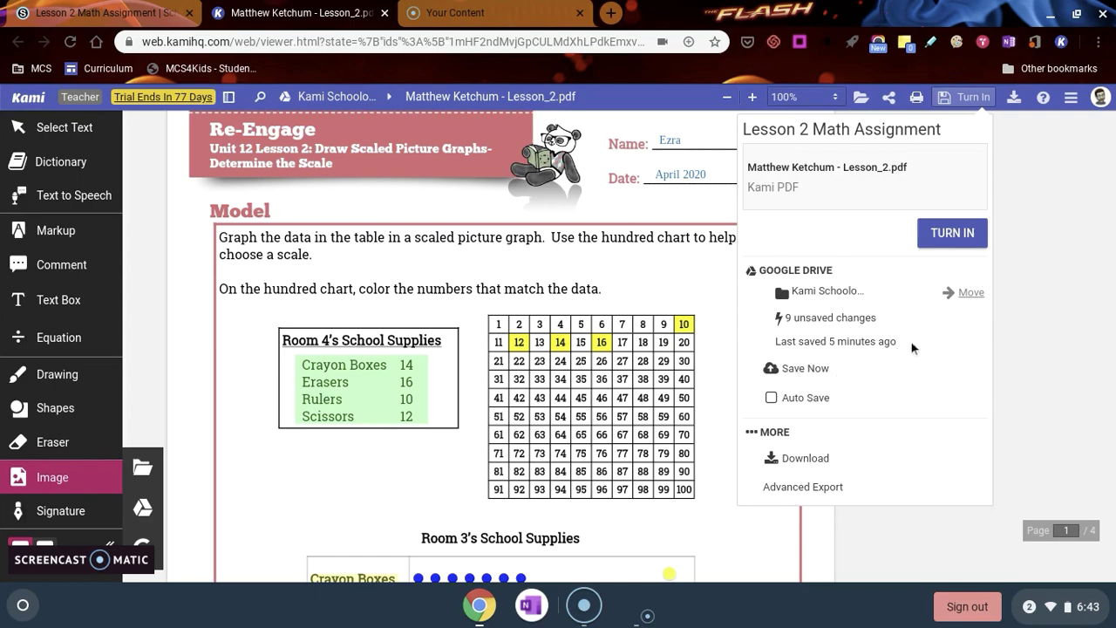
click(1030, 295)
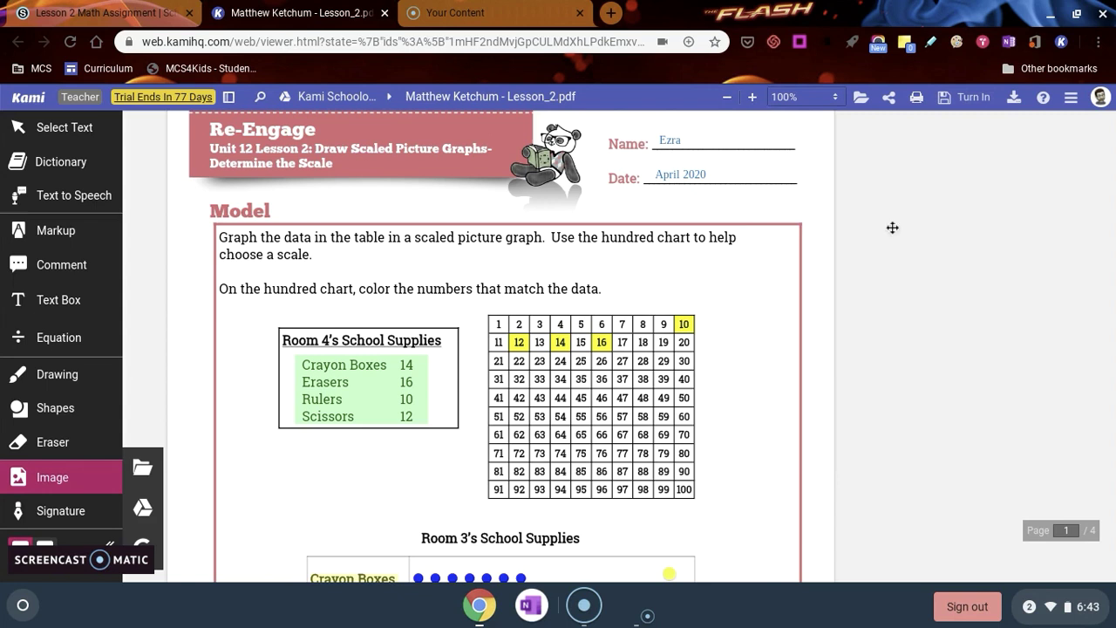
click(961, 106)
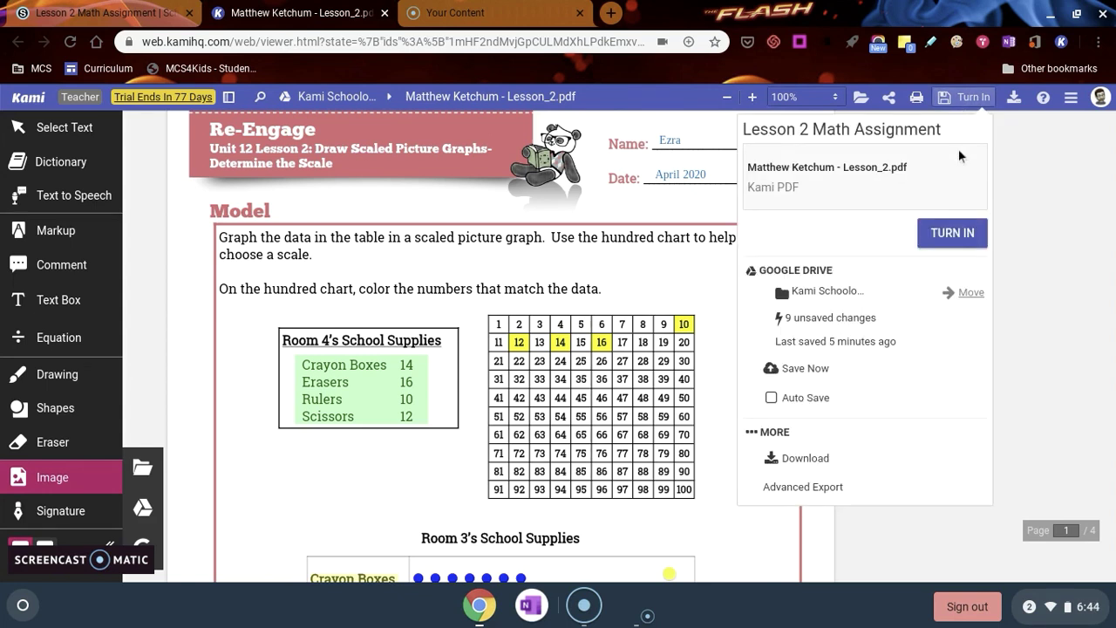
click(948, 234)
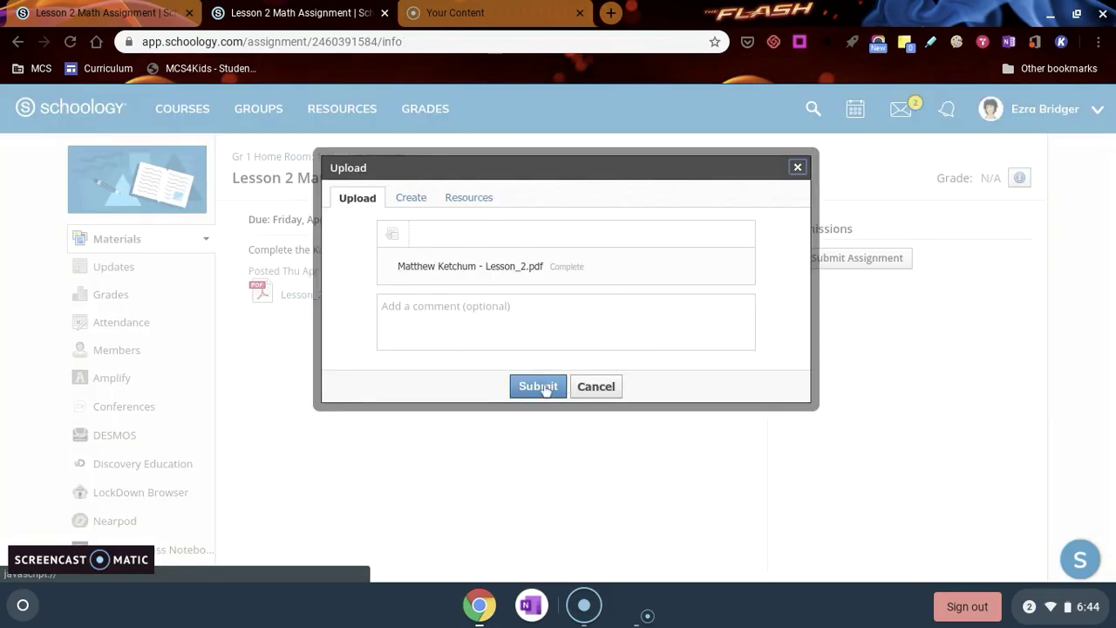
Submit the uploaded Lesson_2.pdf worksheet from Schoology's Upload dialog.
click(544, 389)
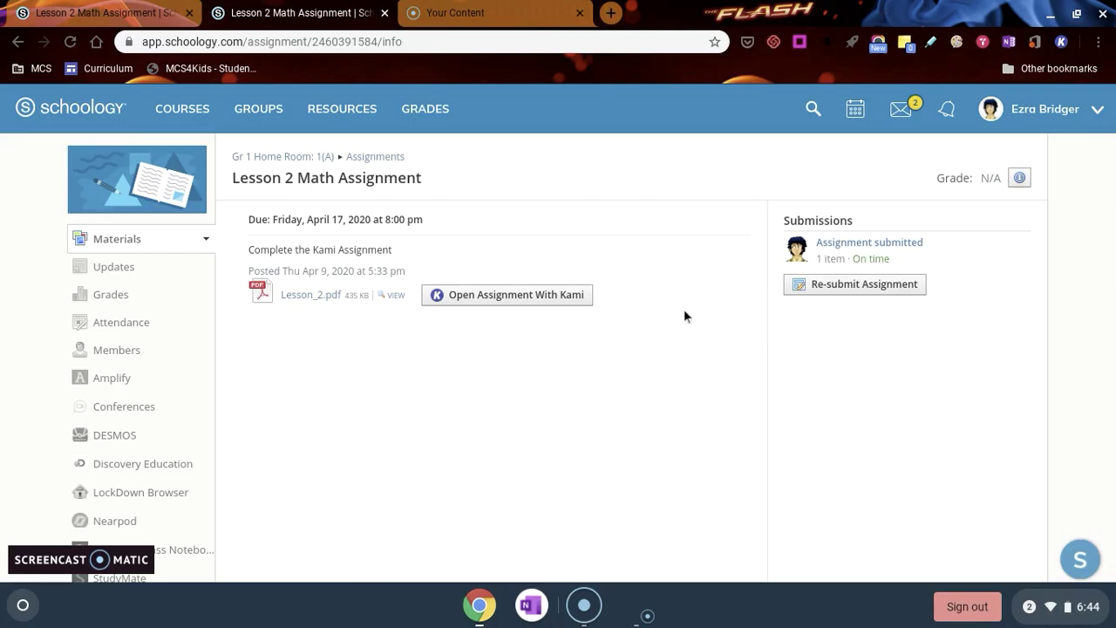
Reopen the Lesson_2 worksheet in Kami and turn it in again as Revision 2.
click(537, 302)
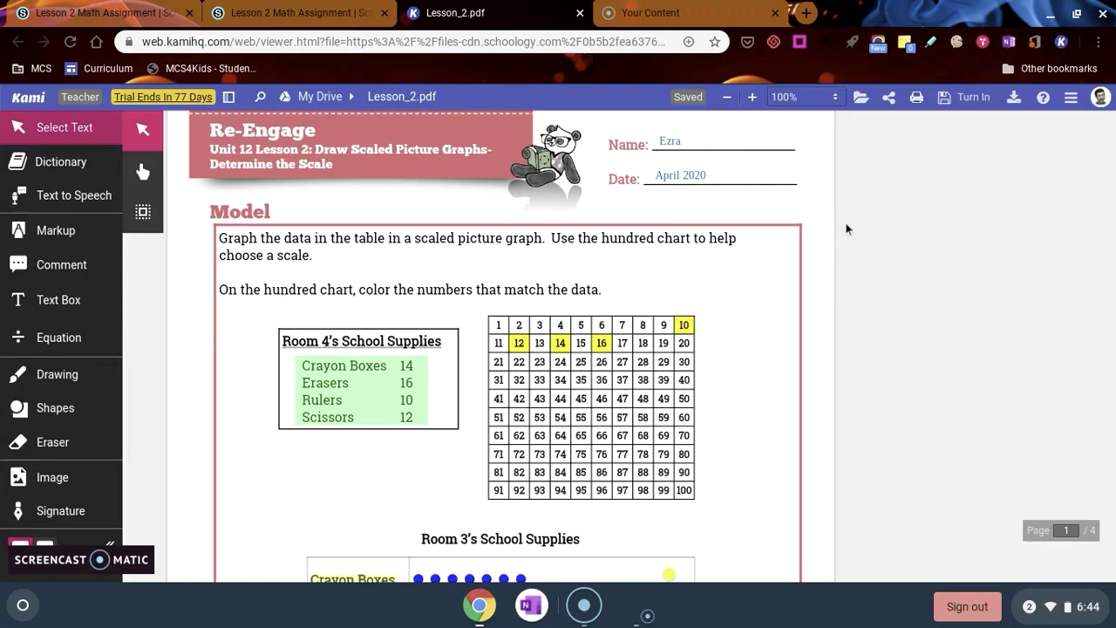
click(968, 102)
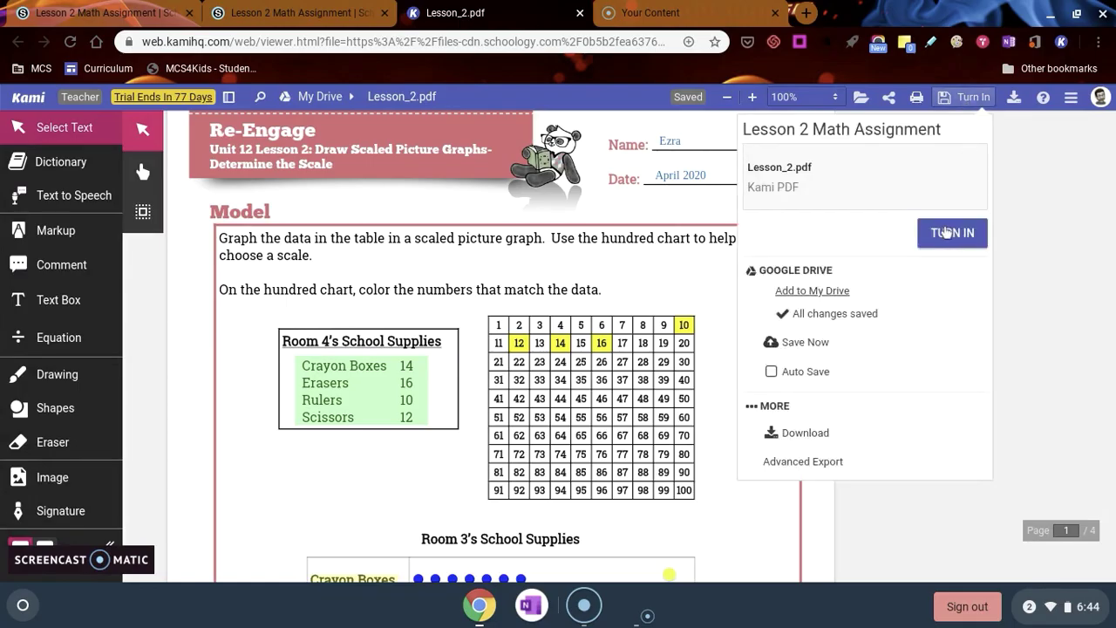
click(946, 232)
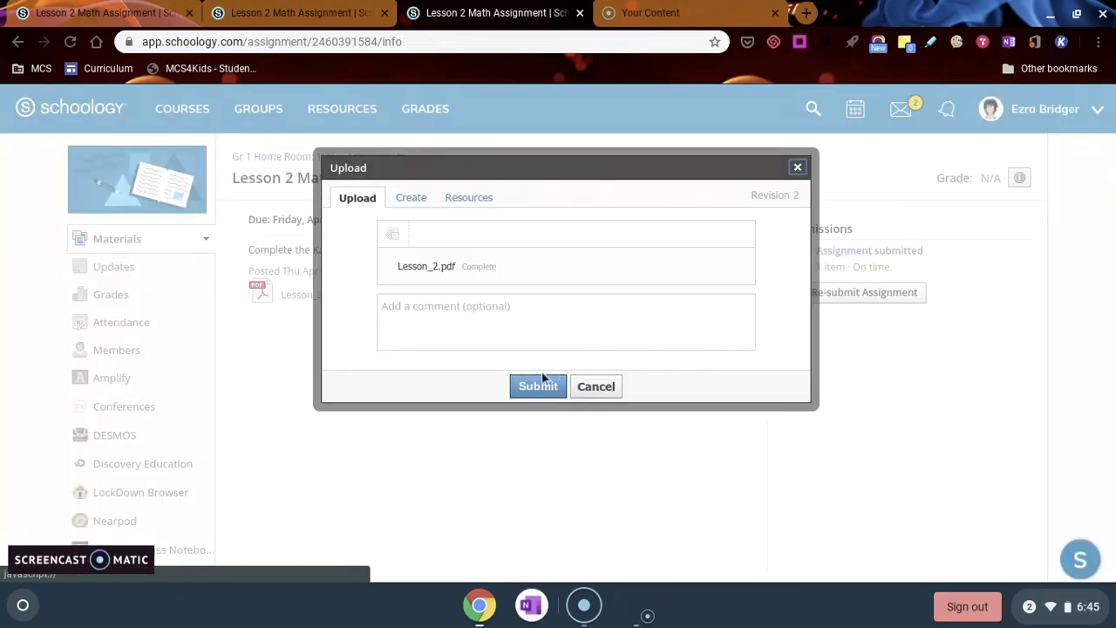
Submit Revision 2 and go back to the April 6 - 9 materials folder.
click(539, 384)
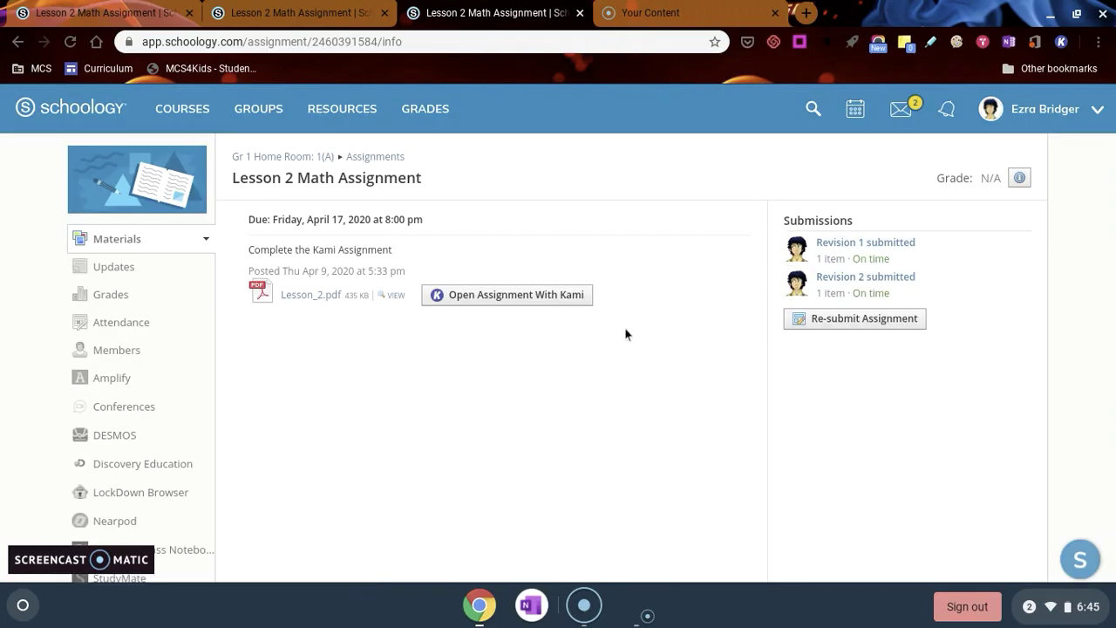
key(alt+Left)
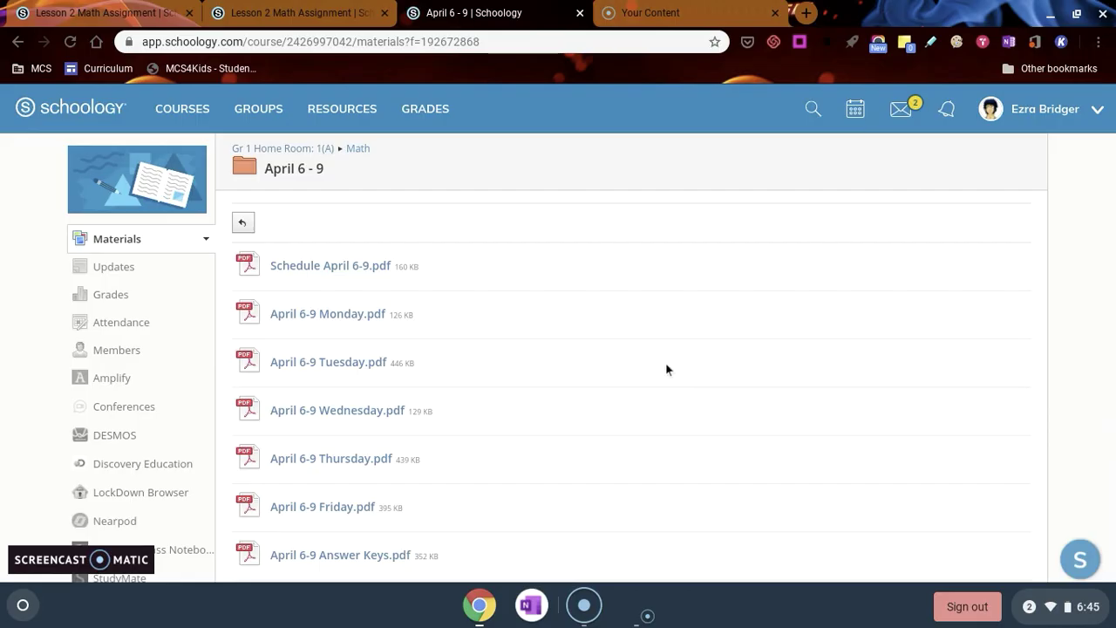
Open the April 6-9 Monday.pdf material and scroll through its preview.
click(348, 319)
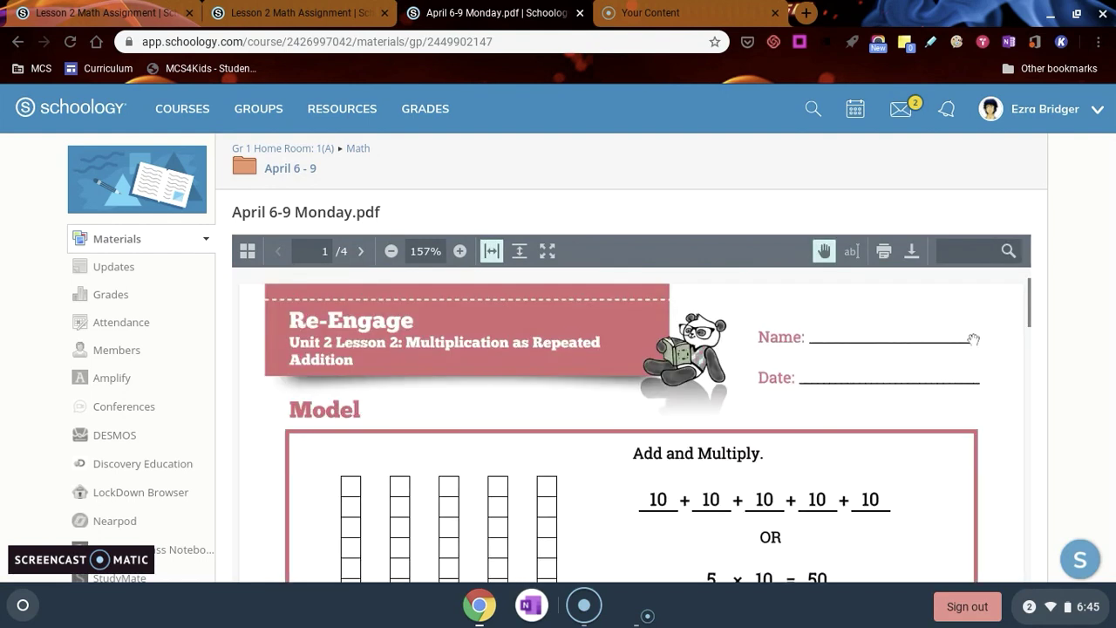
scroll(1052, 334, down, 4)
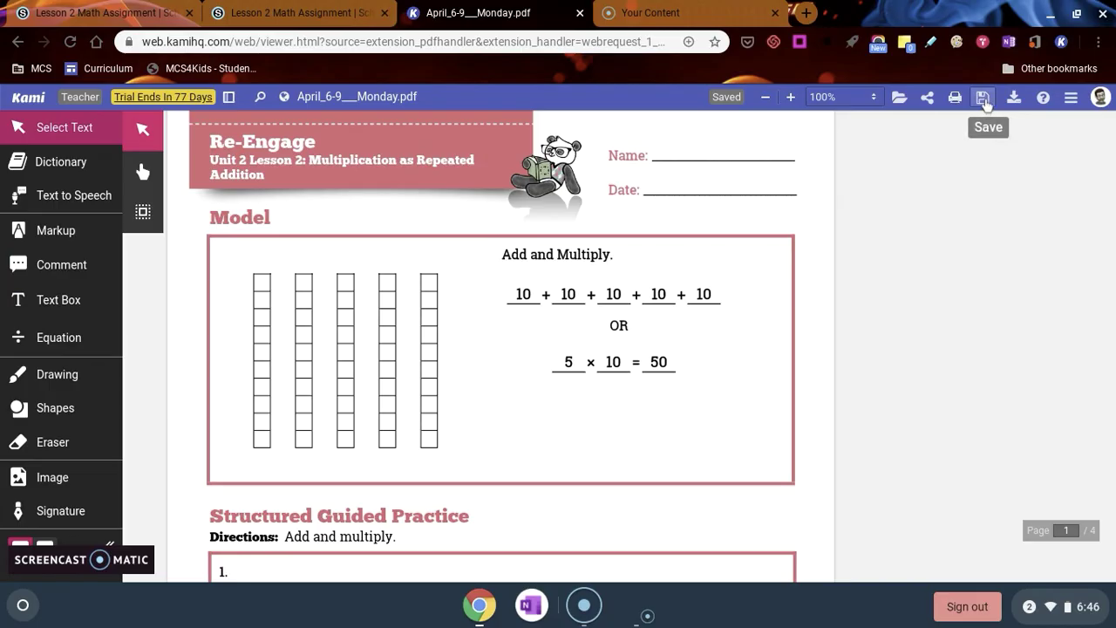
Highlight the first ten-block column in green and save the Monday worksheet to Google Drive.
click(984, 98)
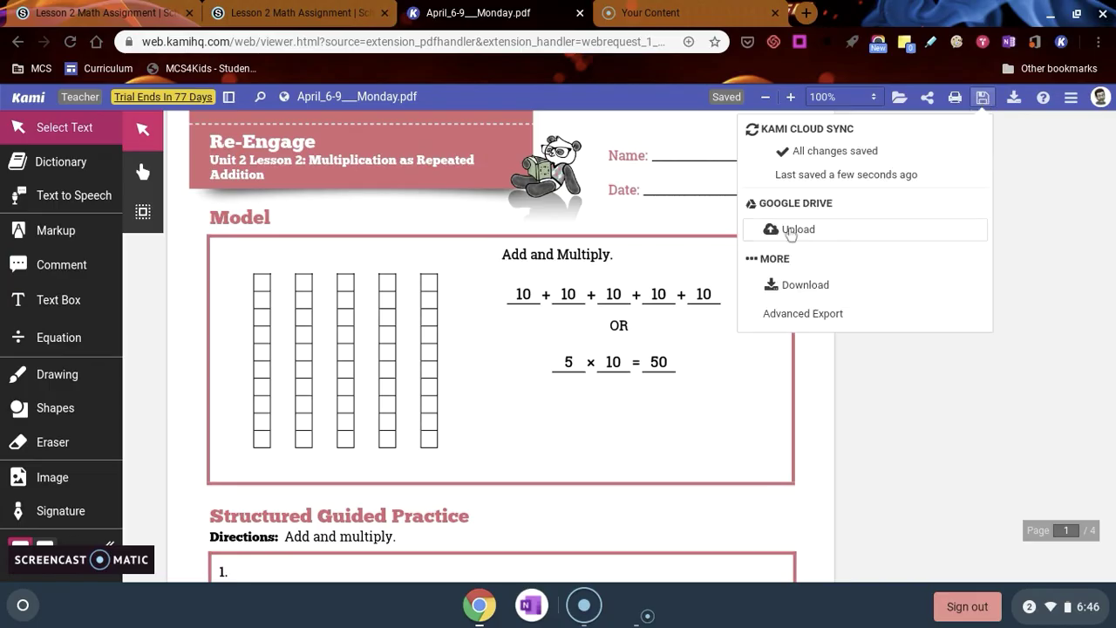
click(790, 232)
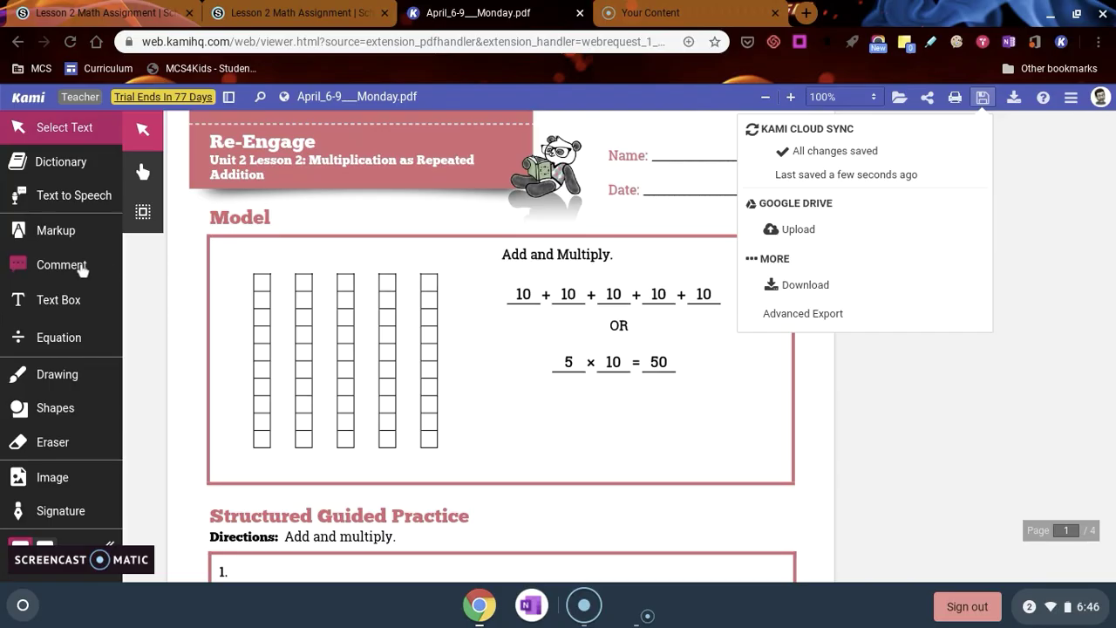
click(81, 269)
click(77, 231)
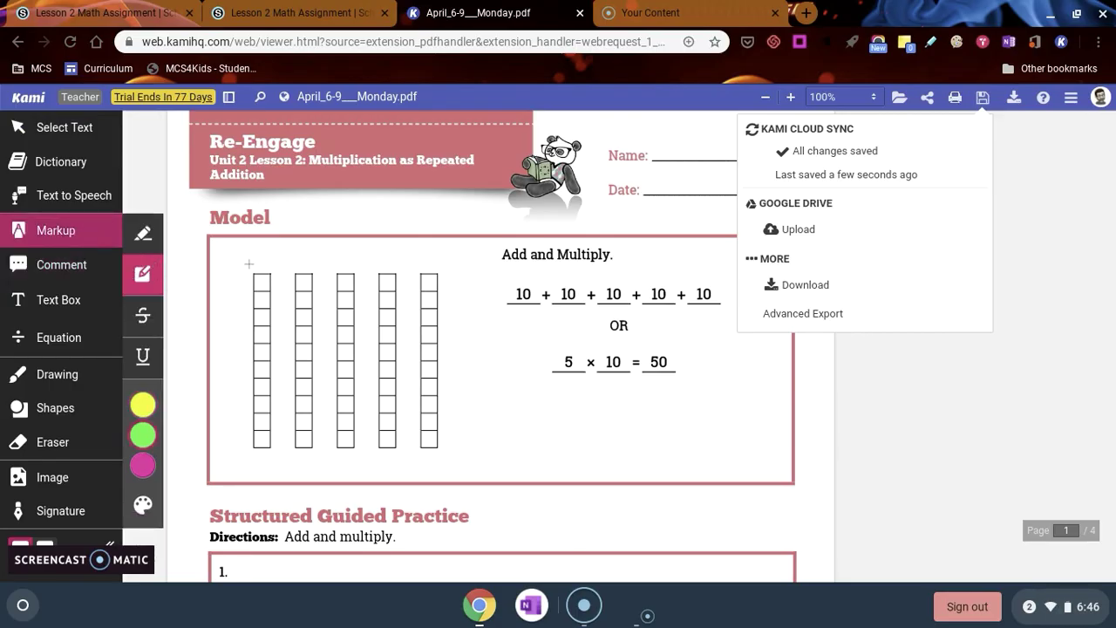
drag(248, 265, 271, 397)
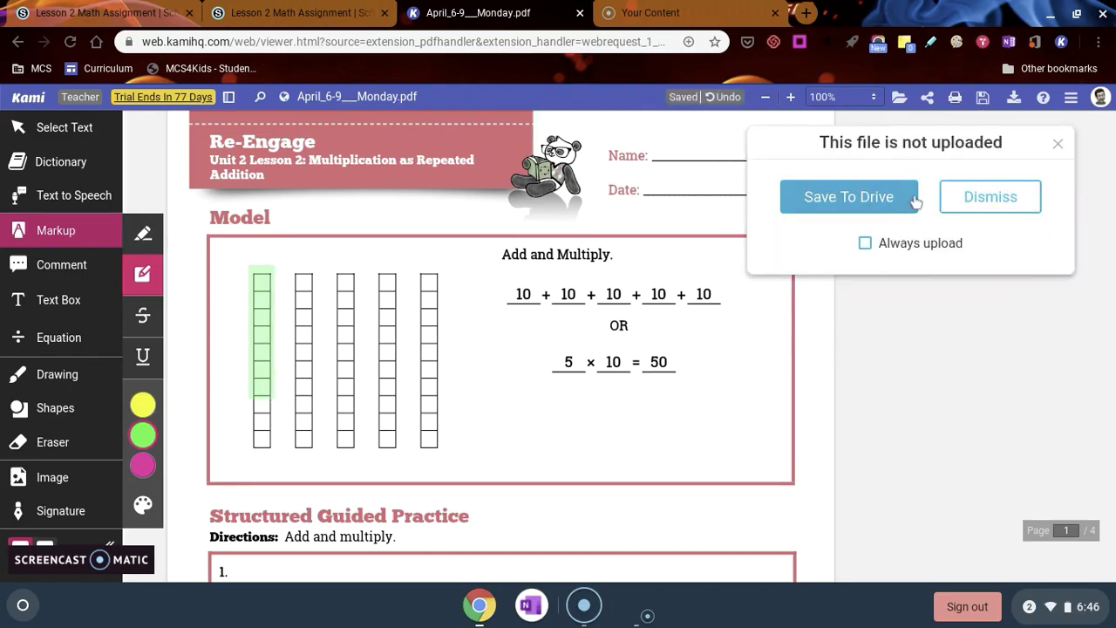
click(835, 203)
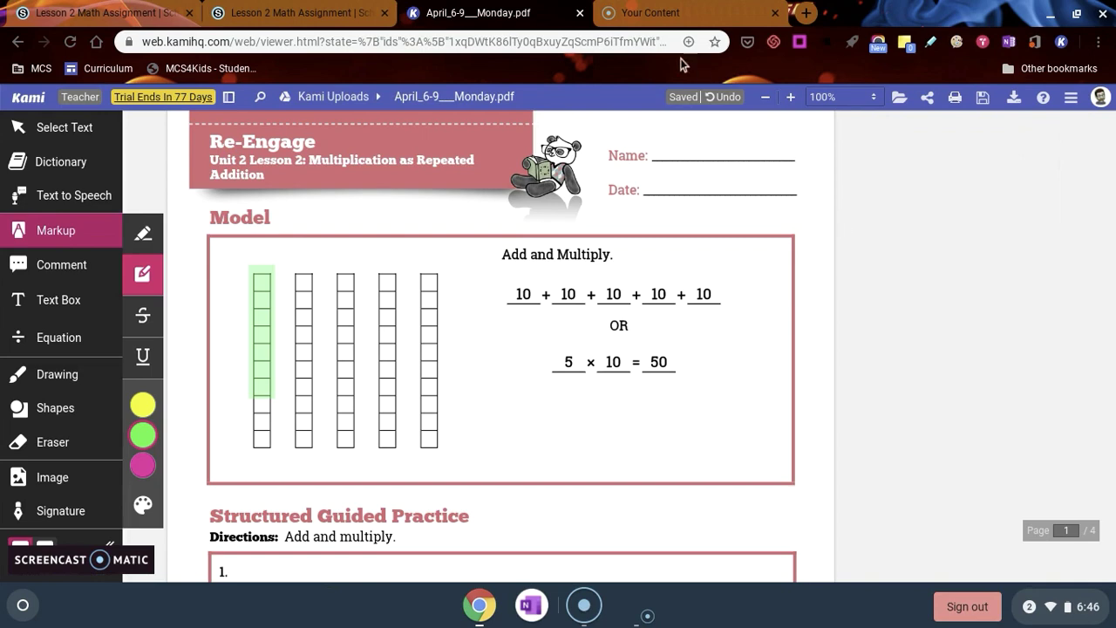
Close the worksheet tab and reopen April 6-9 Monday.pdf in Kami from Schoology.
click(580, 13)
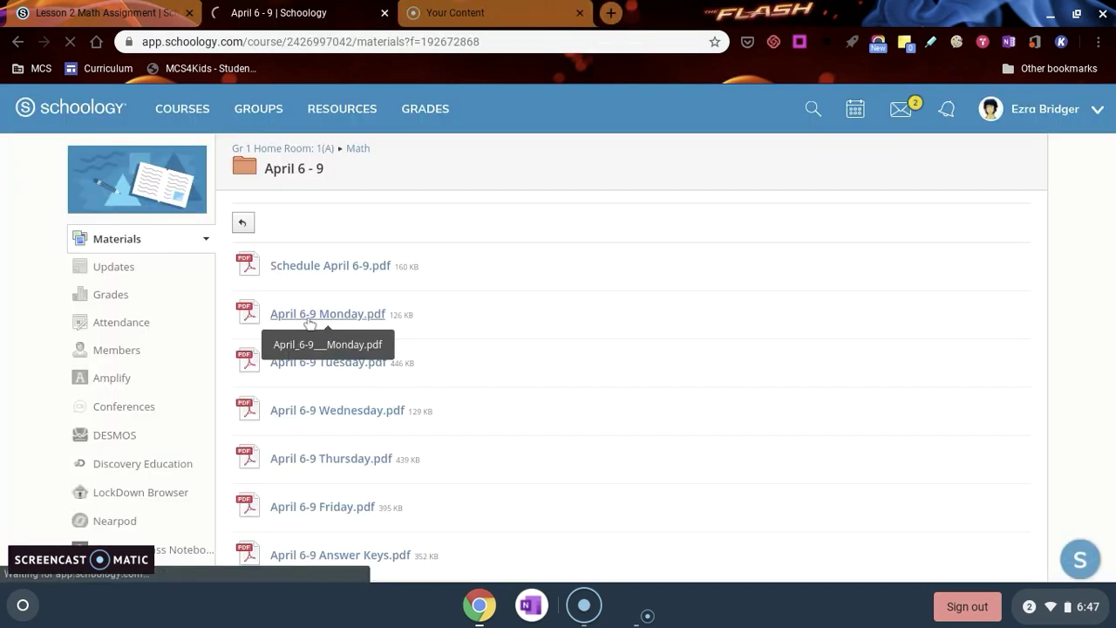
click(309, 319)
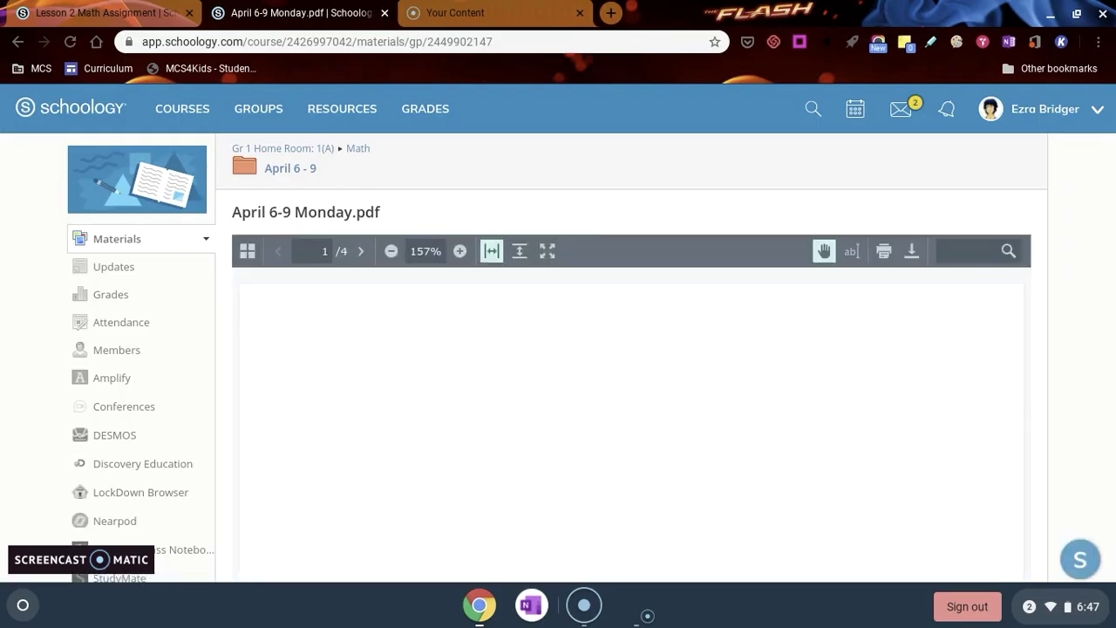
scroll(628, 427, down, 10)
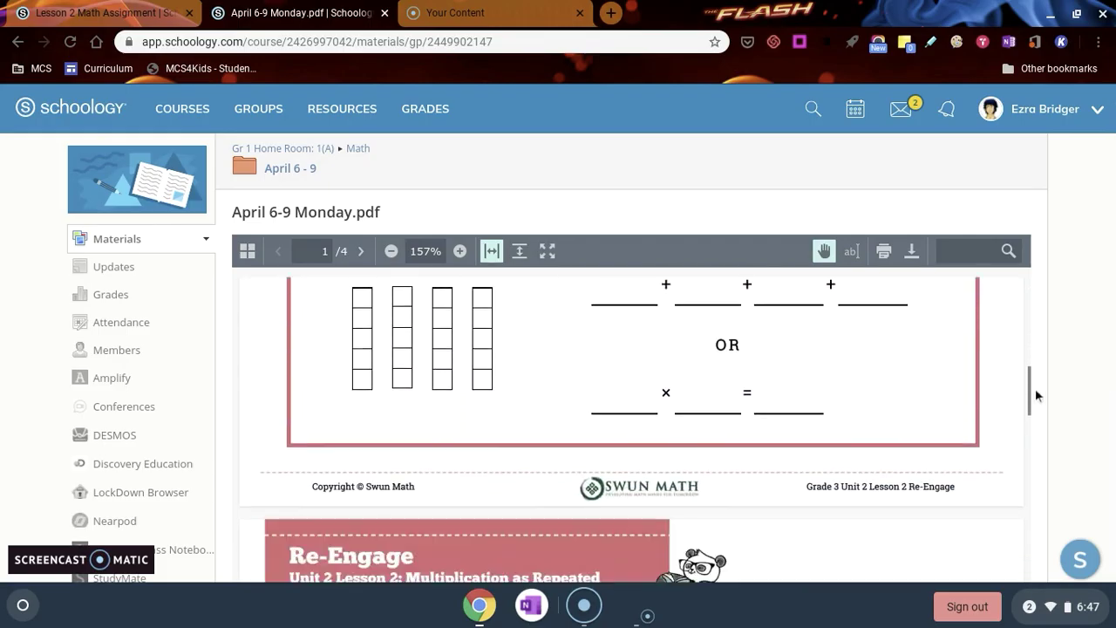
scroll(1076, 371, down, 4)
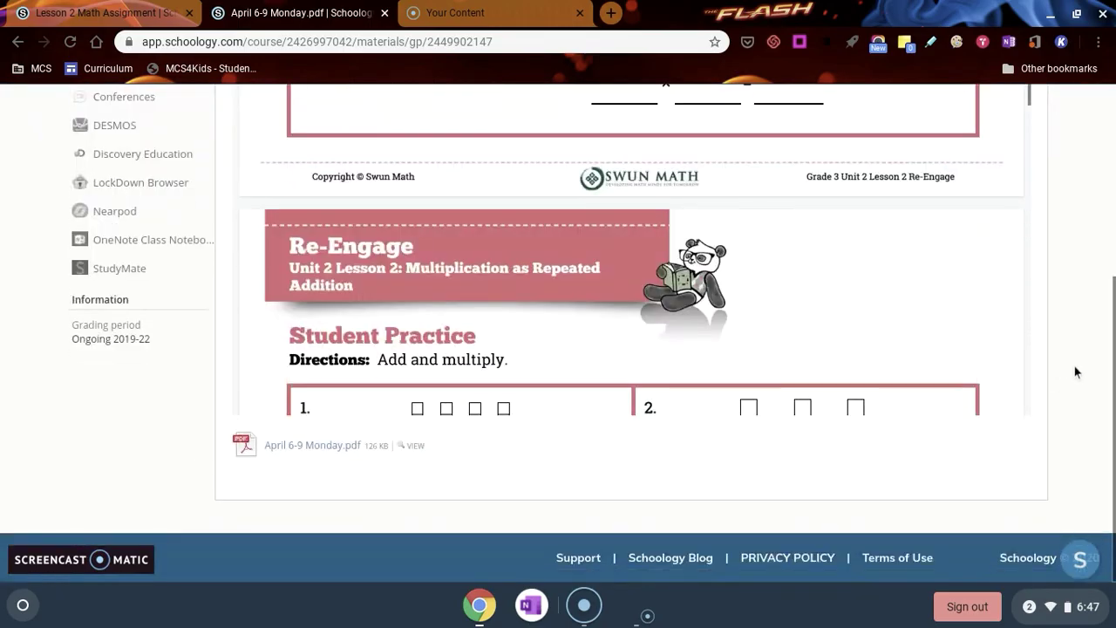
click(304, 449)
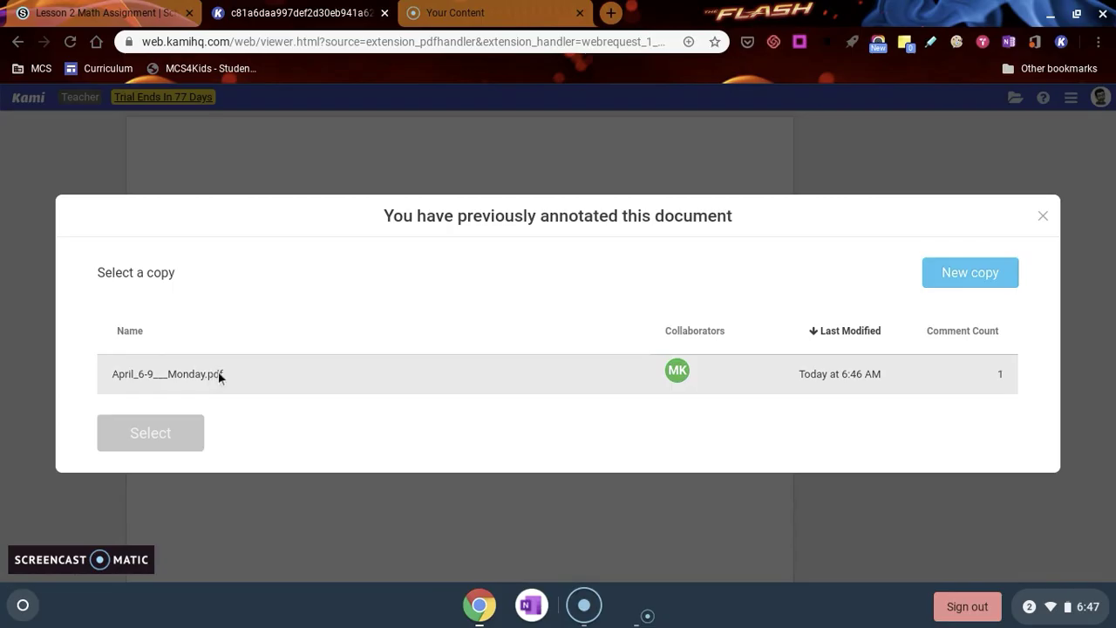
Reopen the green-highlighted April_6-9__Monday.pdf copy, then return to the Lesson 2 Math Assignment tab.
click(221, 374)
click(179, 427)
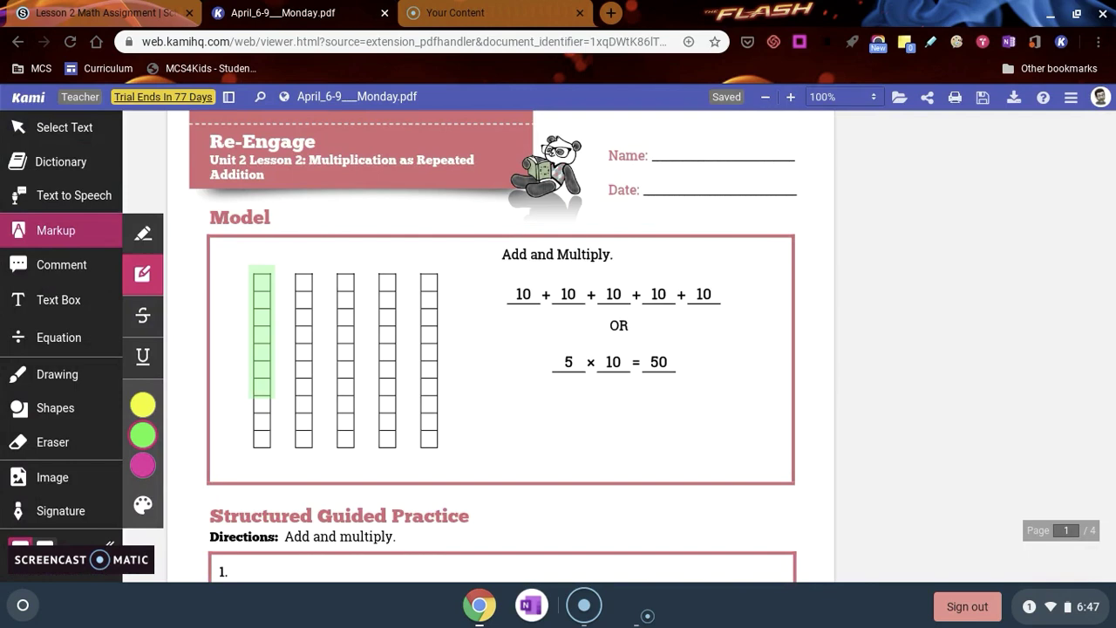
click(114, 15)
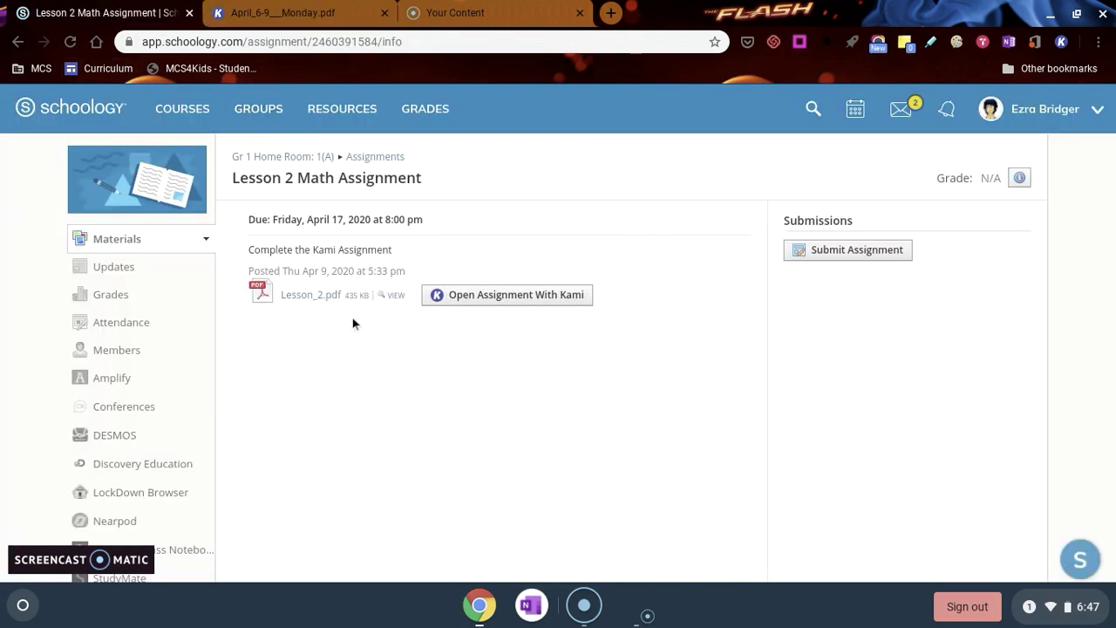